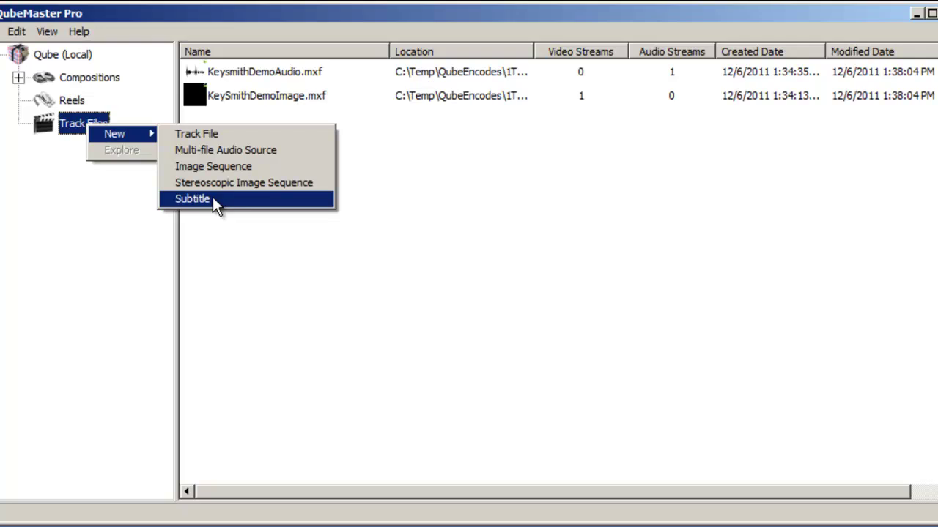
Create a new track file from QTSurroundSample-QubeLogoNEW.mov and select it in the Track Files list
left_click(207, 131)
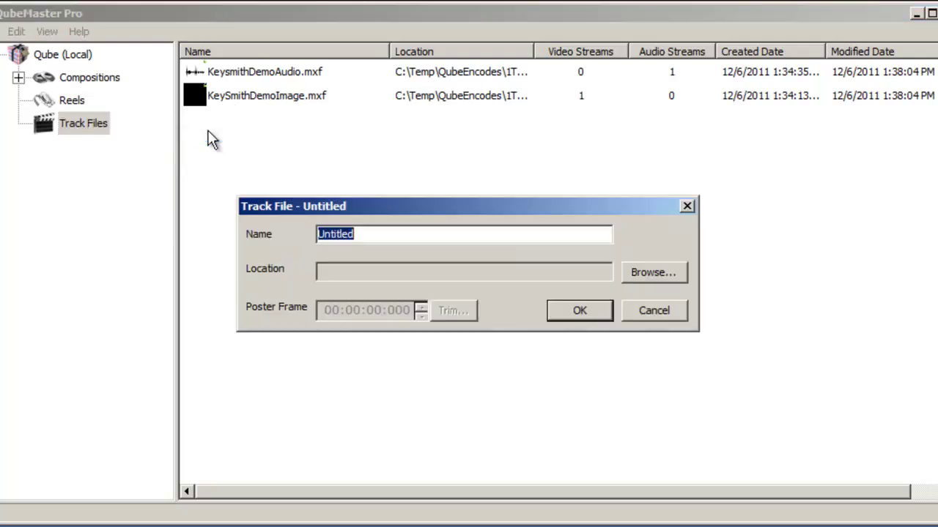
left_click(637, 275)
double_click(512, 444)
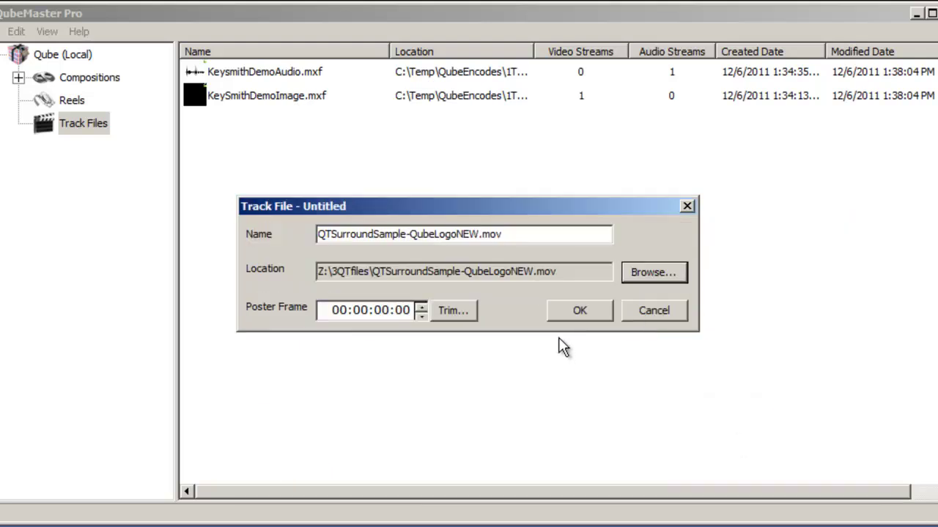
left_click(585, 313)
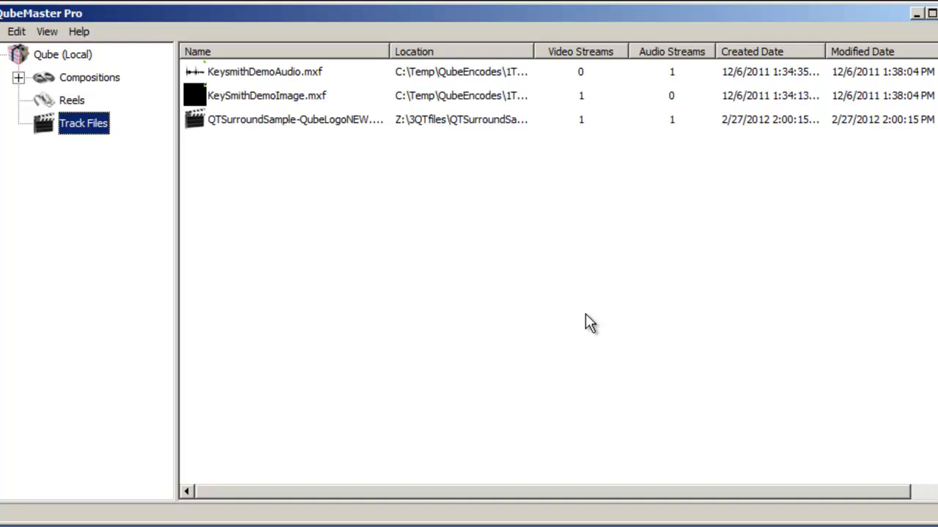
left_click(197, 129)
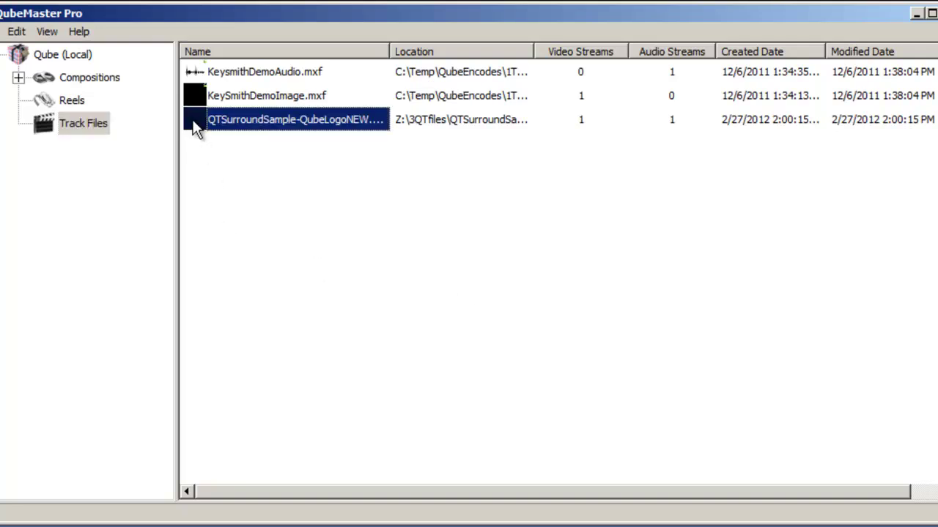
Make a reel named QubeLogo from the track file and preview the clip from 00:00:10:15
left_click_drag(196, 128, 81, 101)
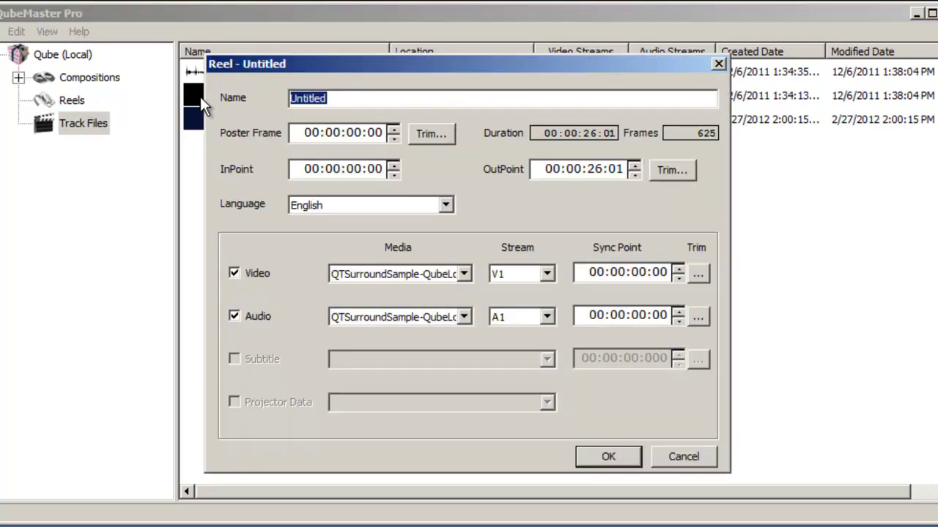
type("QubeLo")
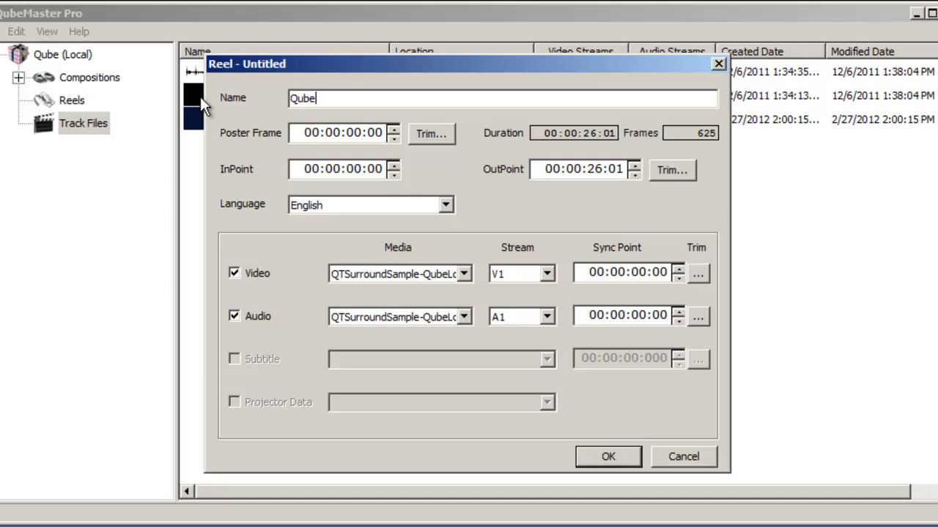
type("go")
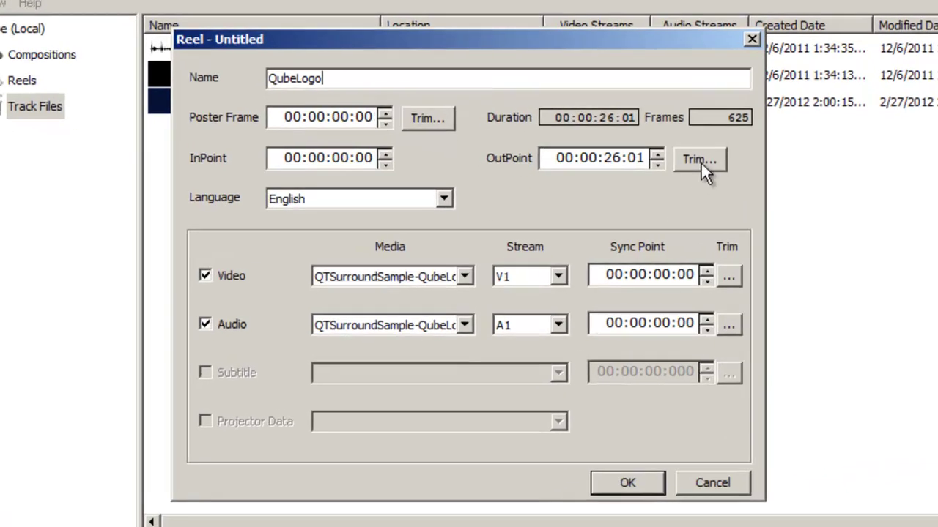
left_click(674, 170)
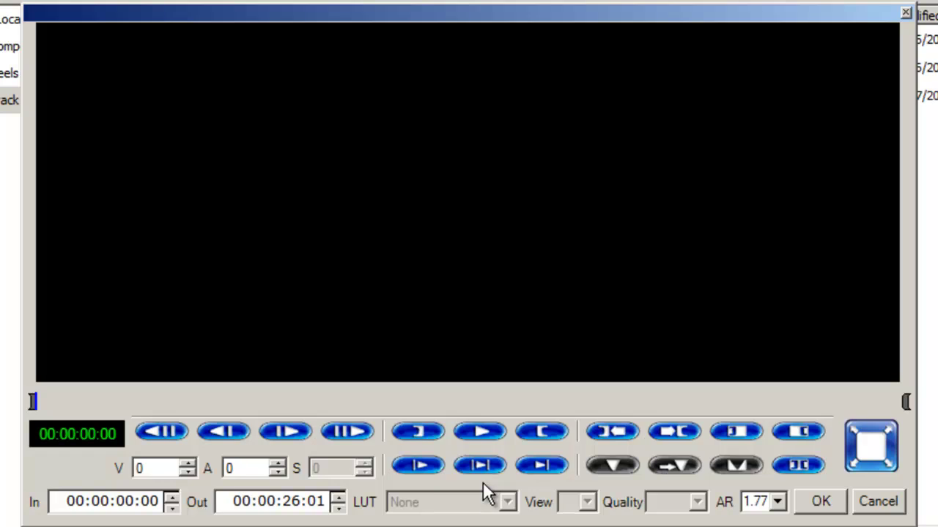
left_click(390, 400)
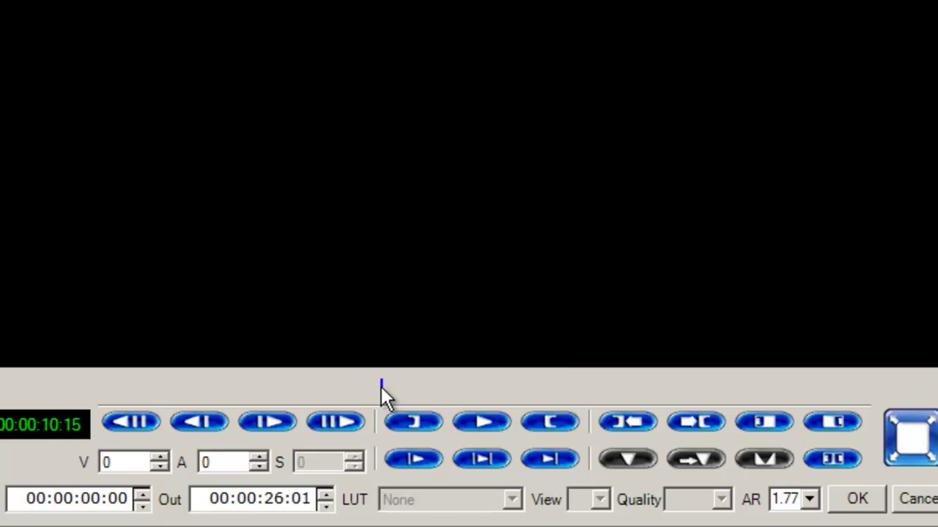
left_click(483, 422)
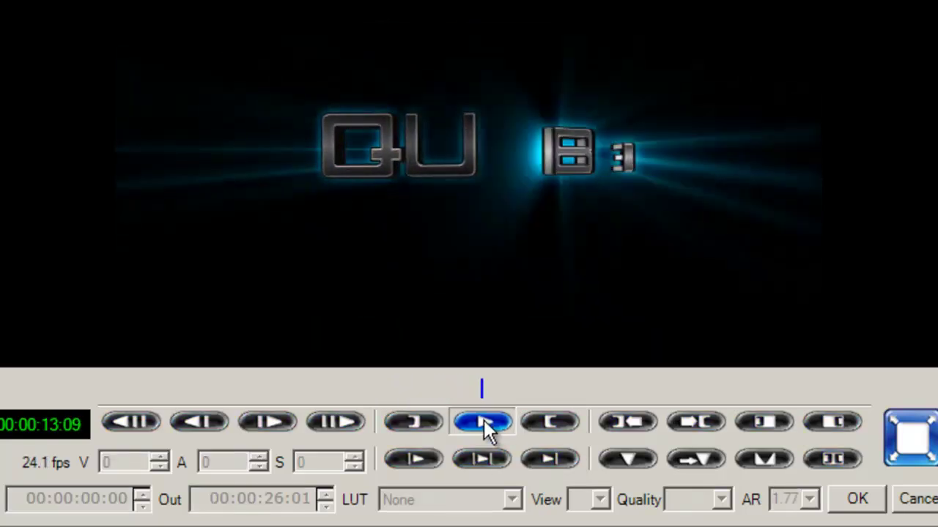
left_click(483, 422)
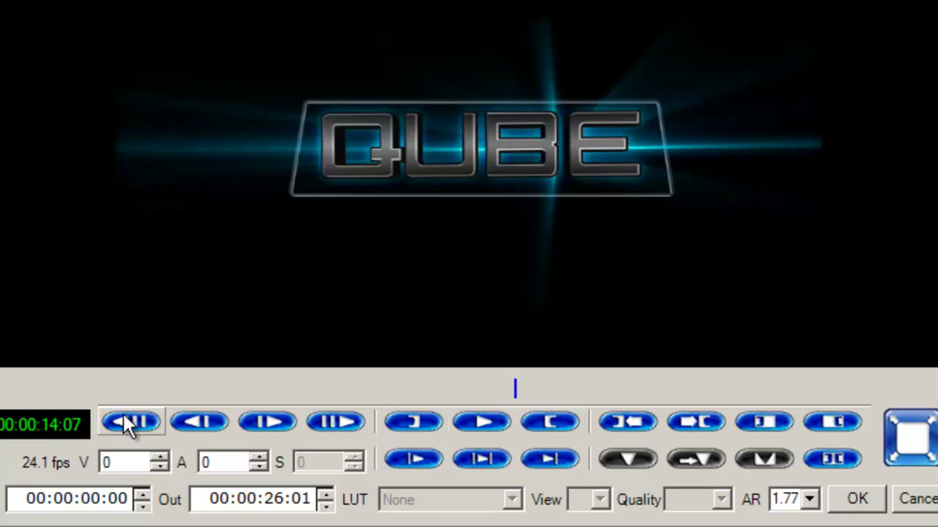
Trim the QubeLogo reel to in 00:00:01:18 and out 00:00:25:01, then confirm it
left_click(51, 388)
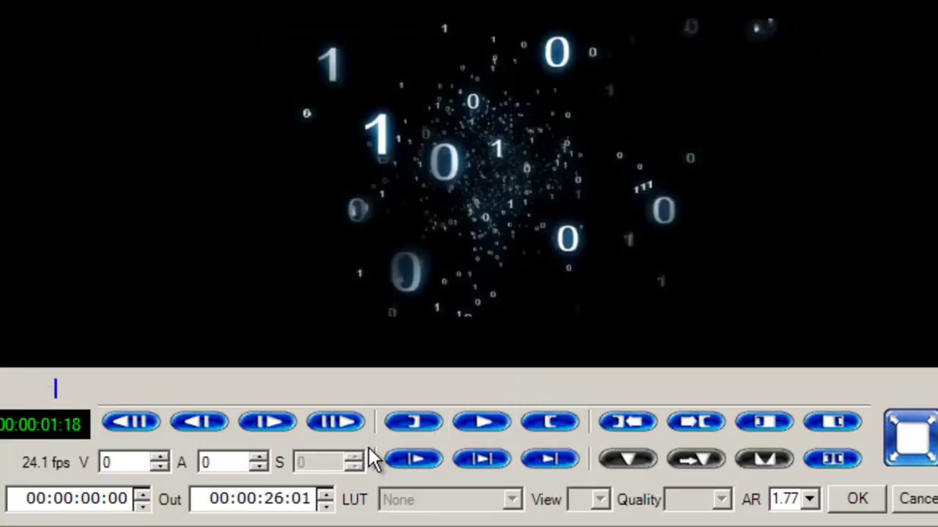
left_click(402, 417)
left_click(916, 390)
left_click(550, 423)
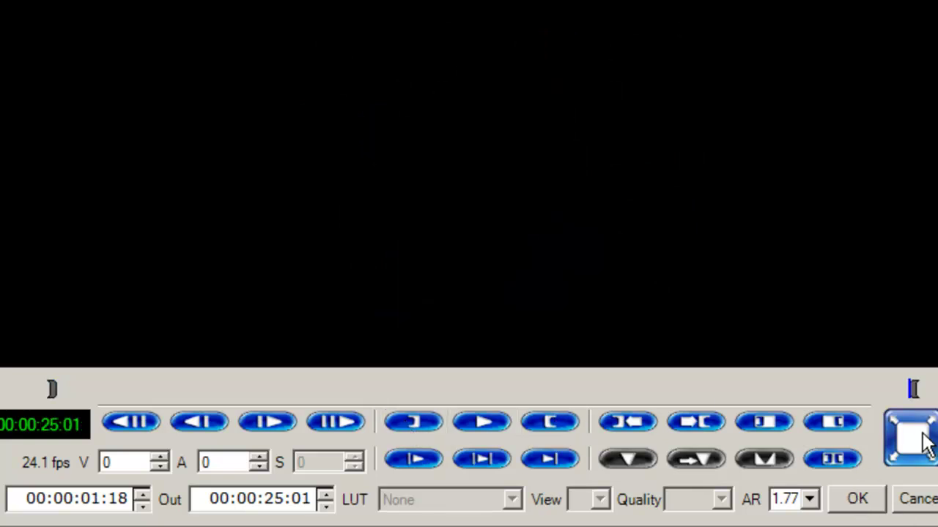
left_click(857, 499)
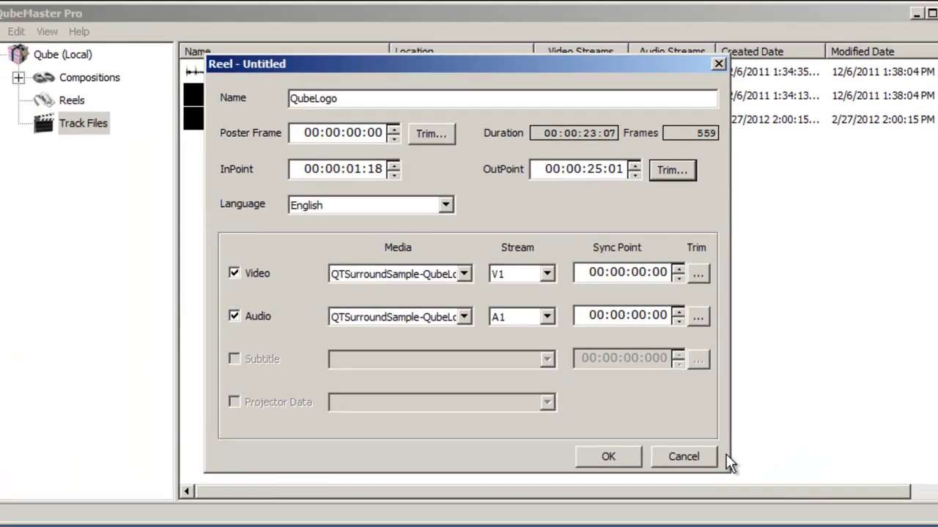
left_click(607, 515)
left_click(71, 101)
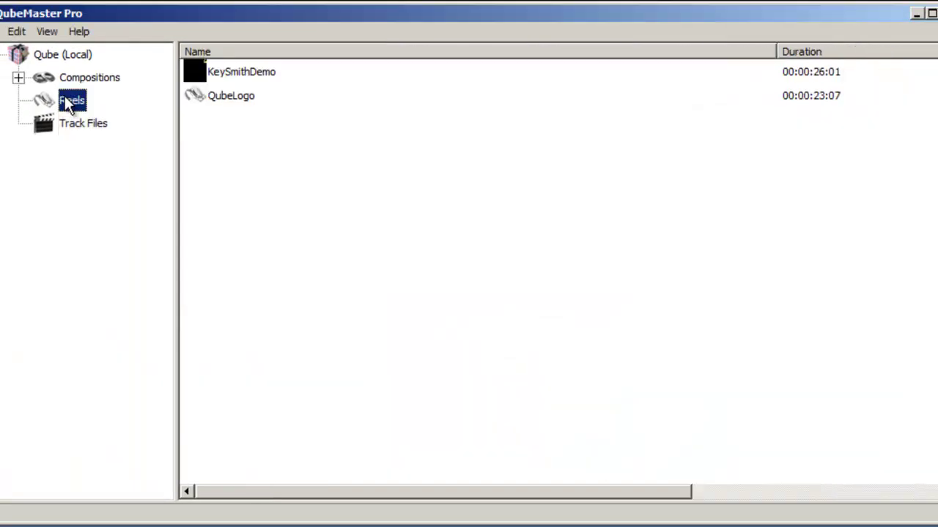
Drag the QubeLogo reel onto Compositions to create a composition named QubeLogo
left_click_drag(198, 95, 100, 83)
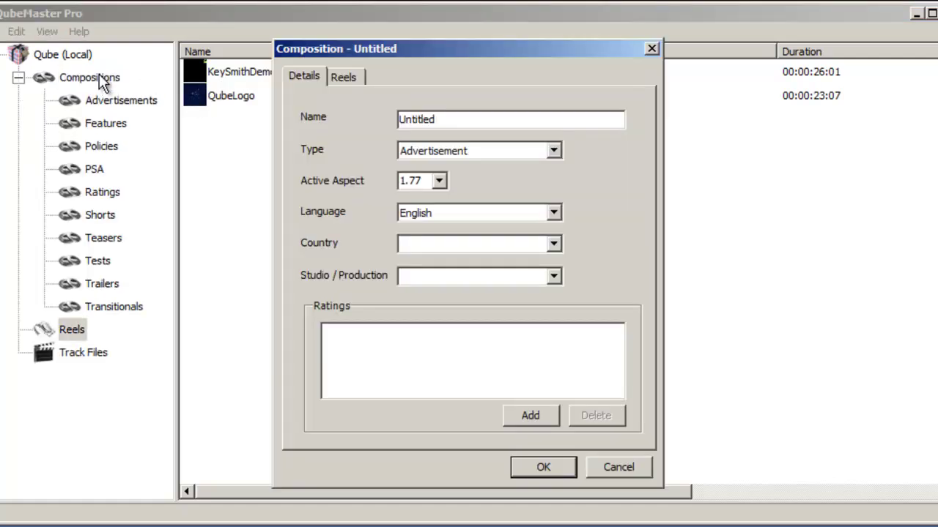
left_click_drag(442, 121, 351, 122)
type("QubeLogo")
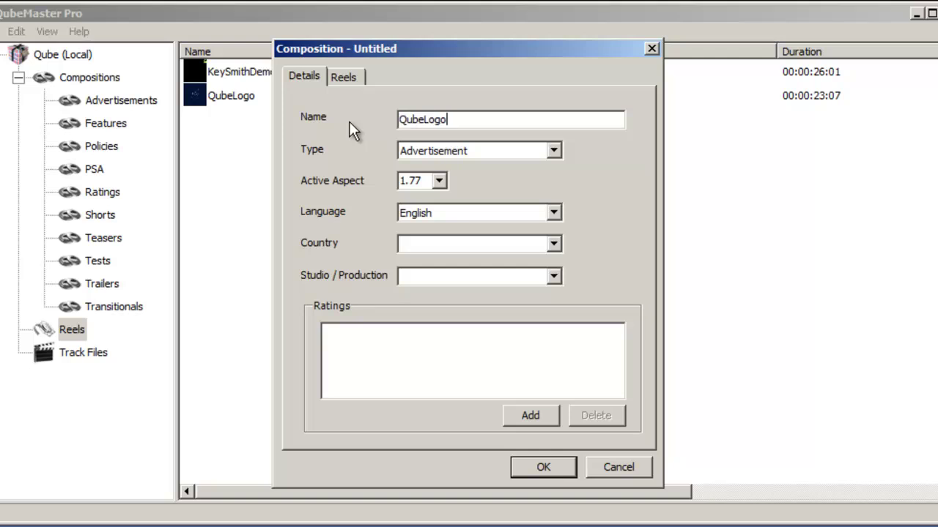
key("Return")
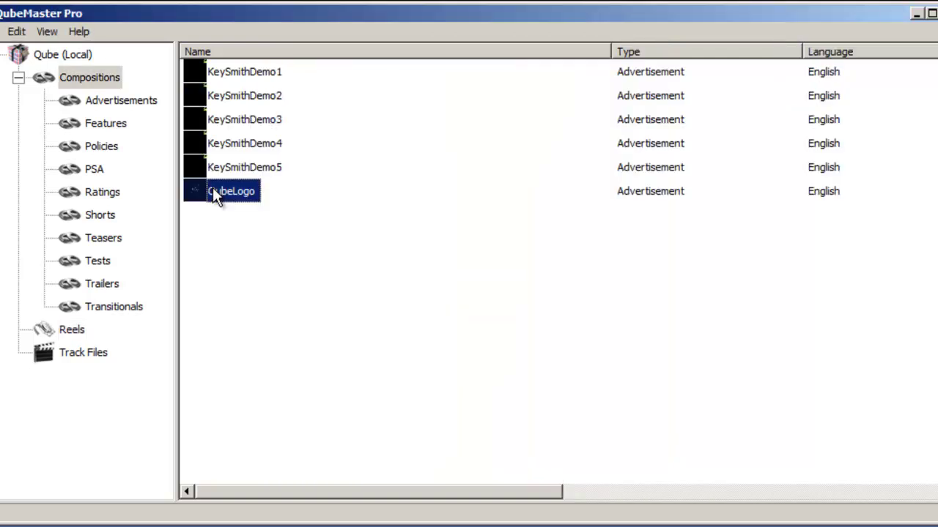
left_click_drag(215, 196, 243, 192)
right_click(243, 192)
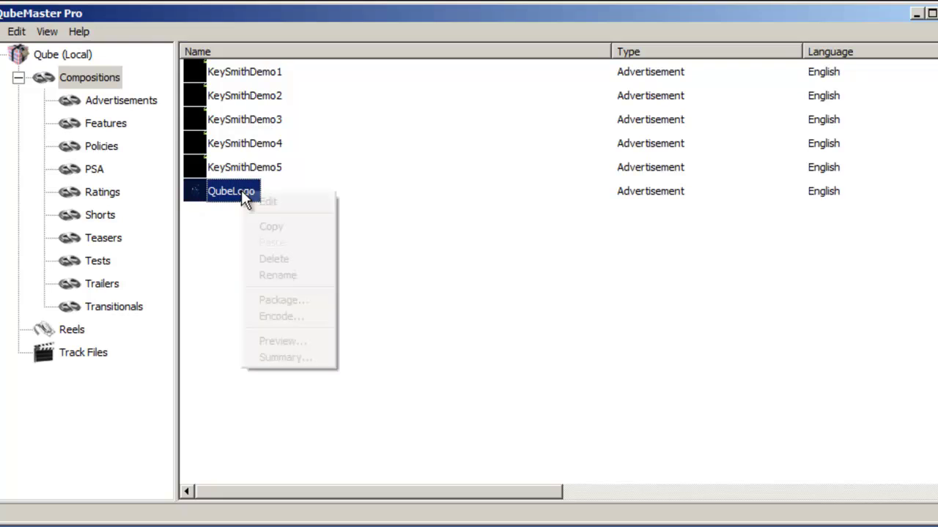
Start an encode of QubeLogo named QubeLogo_Encode and view its DCI JPEG-2000 bit rate settings
left_click(271, 316)
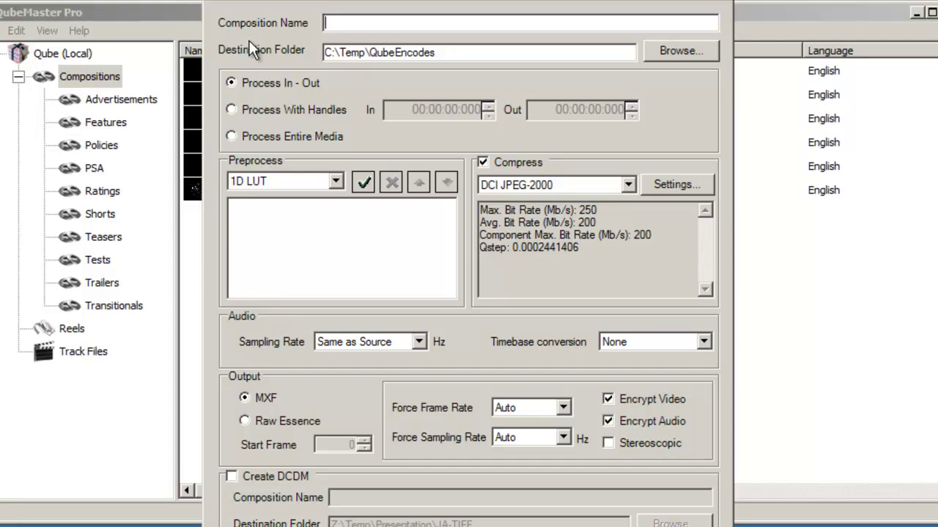
type("QubeLogo")
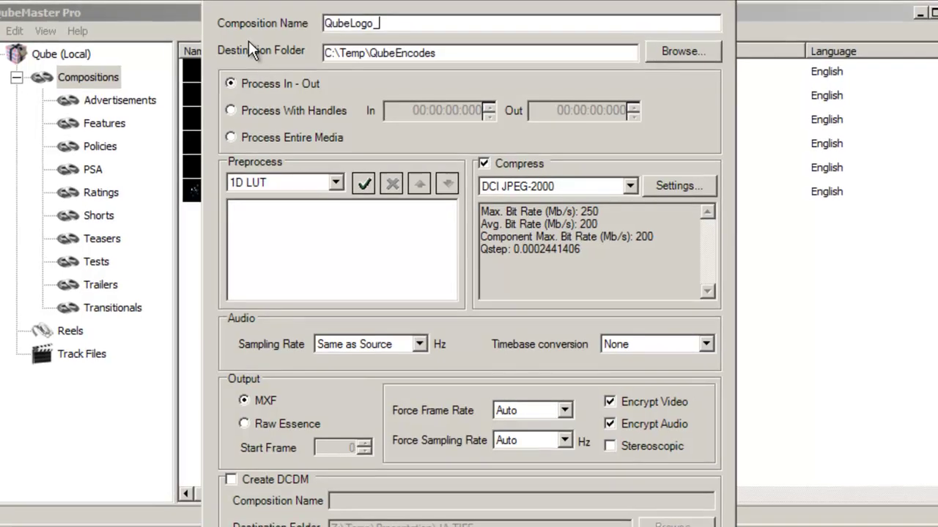
type("_Encode")
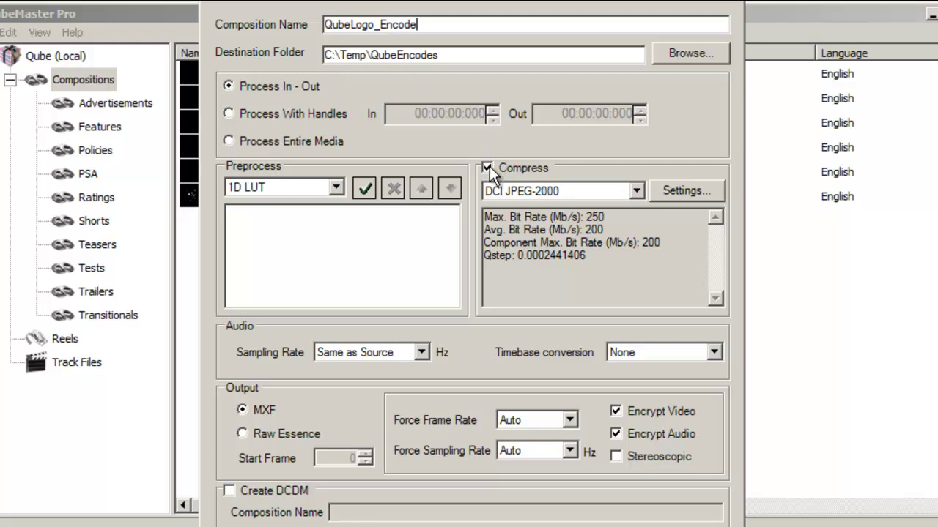
left_click(682, 191)
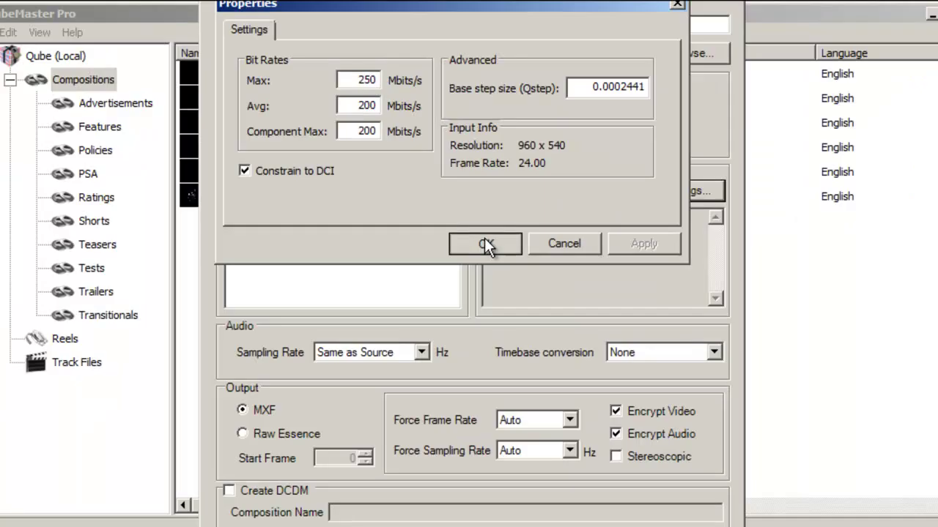
Accept the 250/200/200 Mbits/s bit rates and add a Geometry preprocess step
left_click(463, 320)
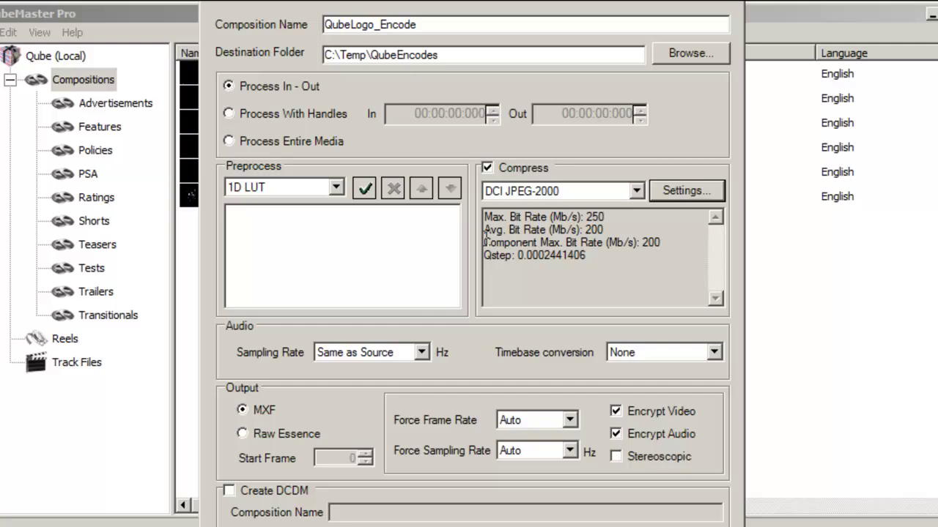
left_click(335, 190)
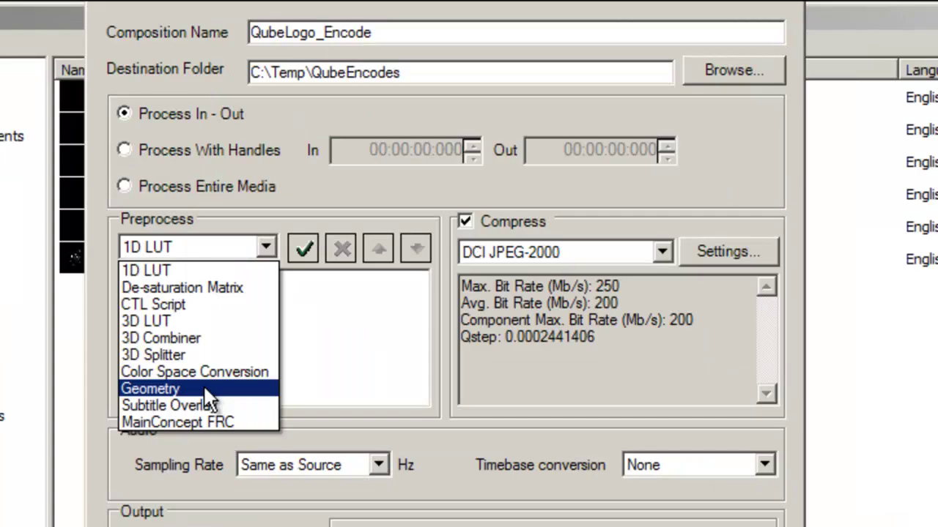
left_click(205, 388)
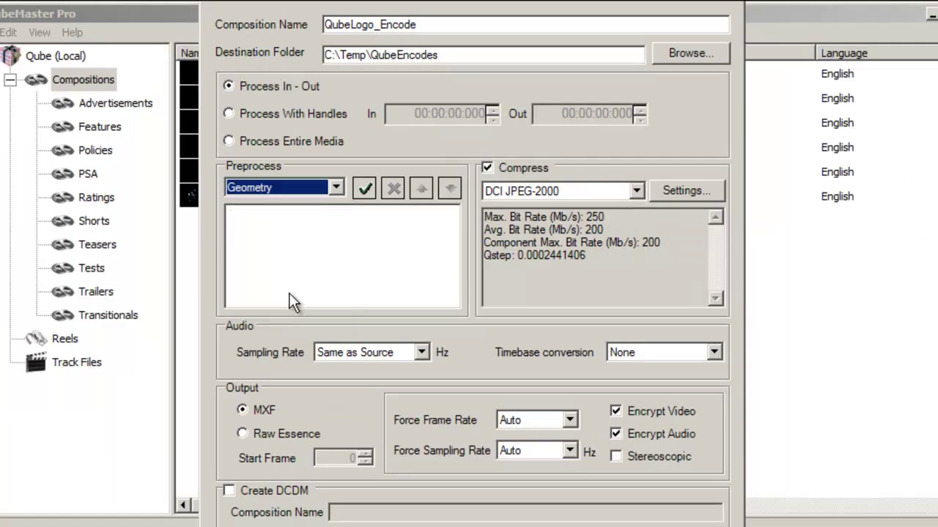
left_click(306, 246)
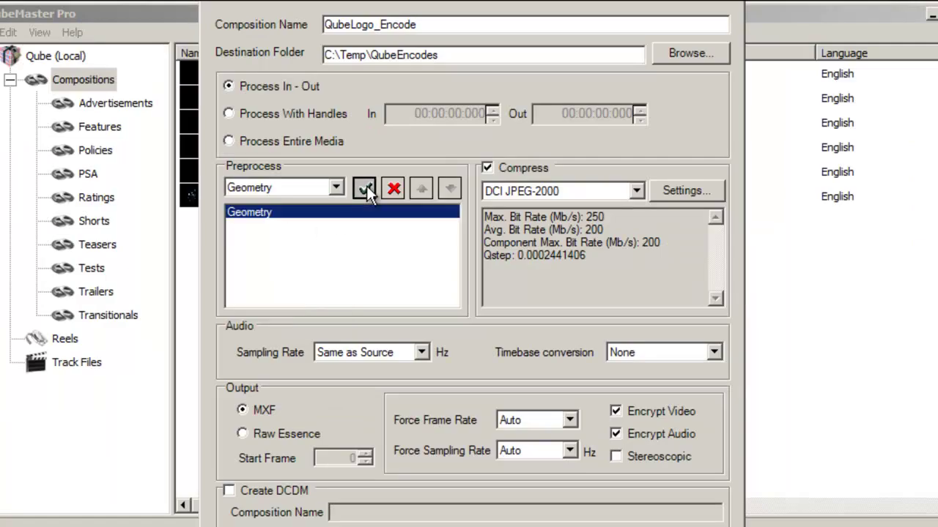
Enable Resize in the Geometry step with width 1998 and height 1080
double_click(252, 211)
left_click(256, 160)
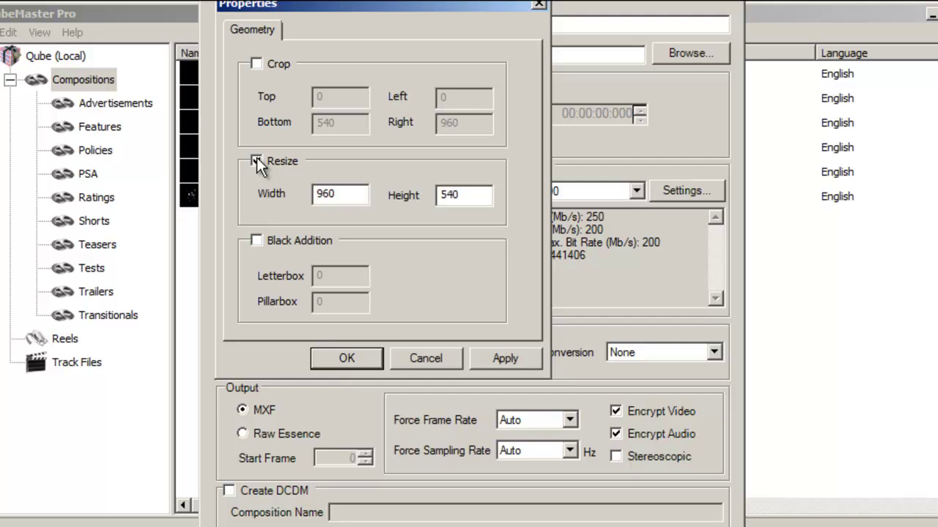
left_click(349, 193)
key("BackSpace")
key("BackSpace")
key("BackSpace")
type("1998")
key("Tab")
type("1080")
left_click(349, 352)
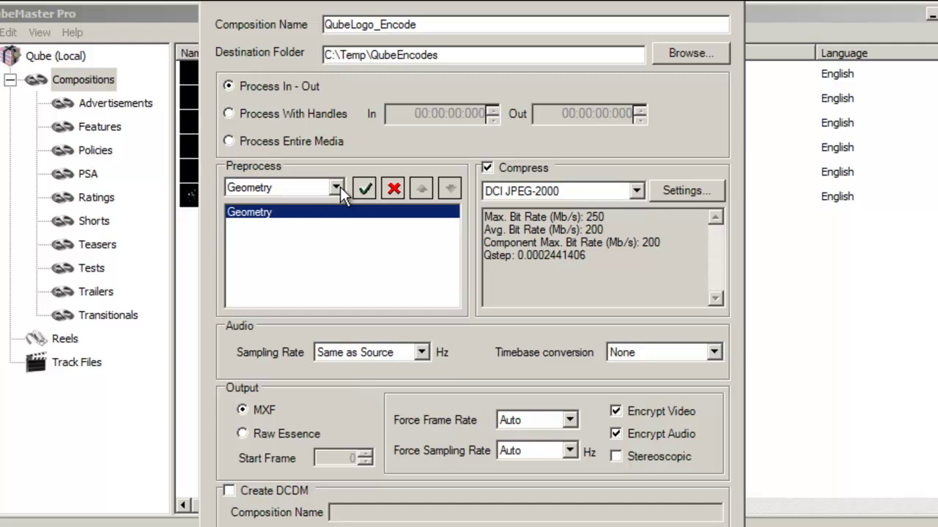
Add a Color Space Conversion step to the preprocess list
left_click(335, 188)
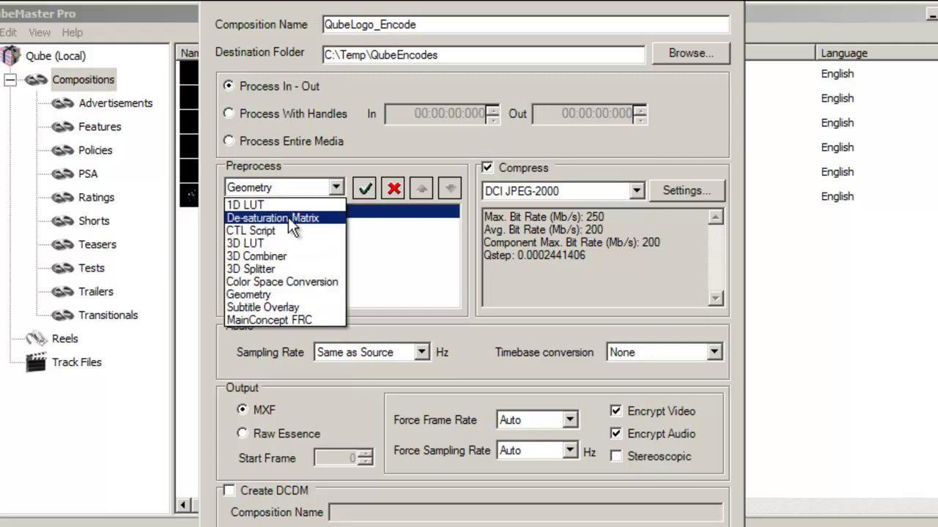
left_click(294, 284)
left_click(364, 188)
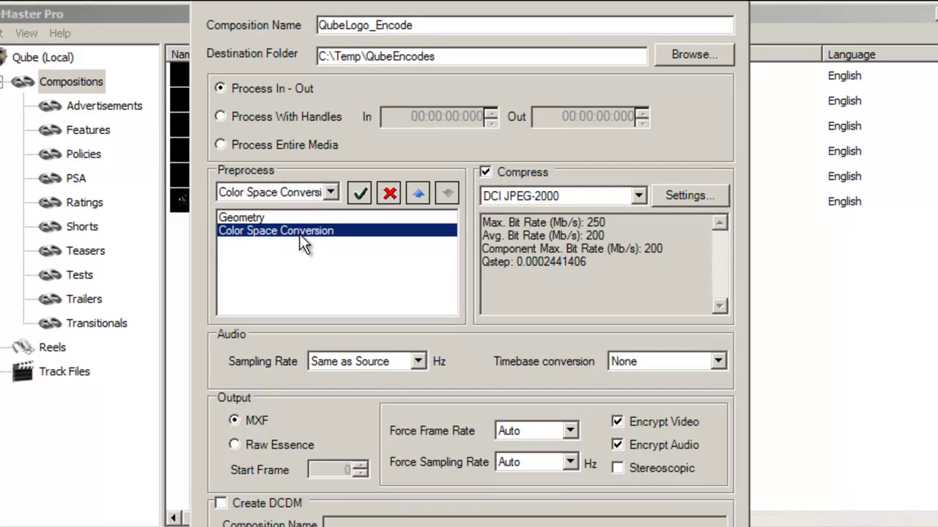
double_click(305, 228)
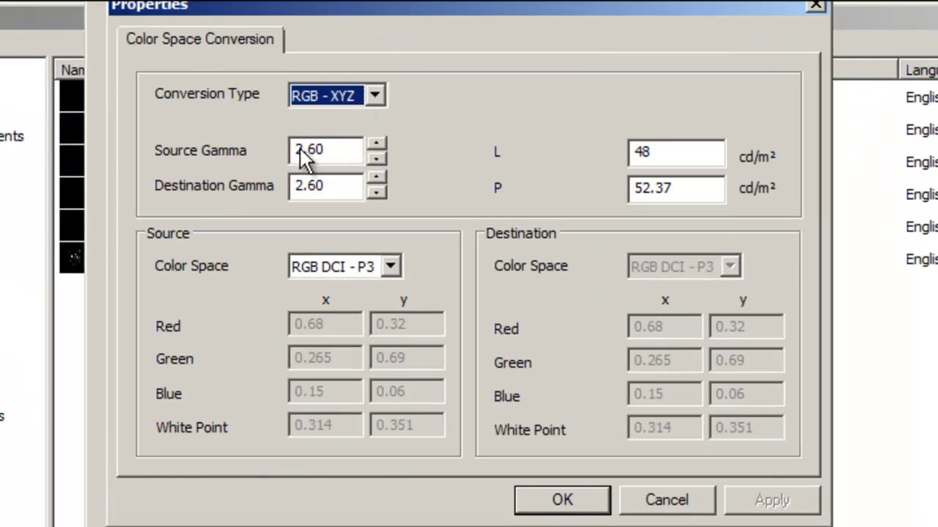
Set the conversion's source gamma to 2.2 and source colour space to Rec 709
left_click(331, 149)
left_click_drag(331, 149, 227, 151)
type("2.2")
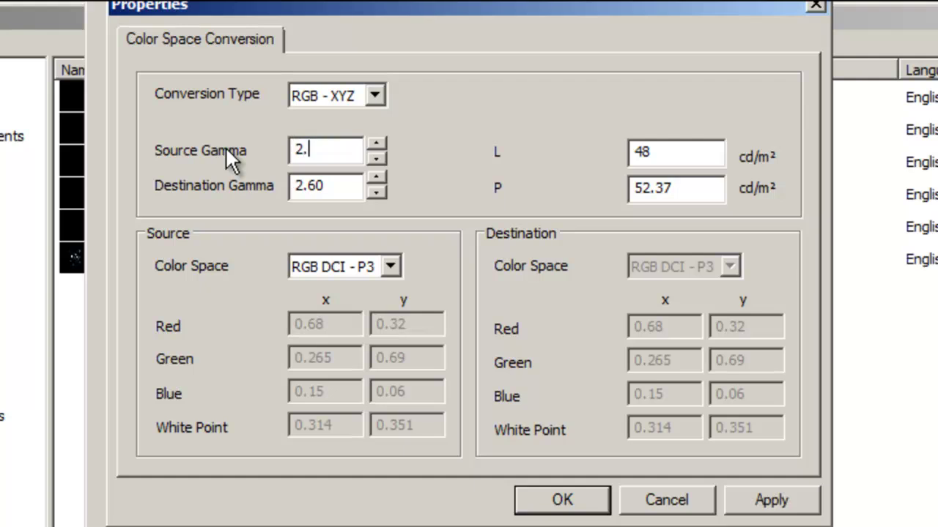
left_click(392, 267)
left_click(349, 292)
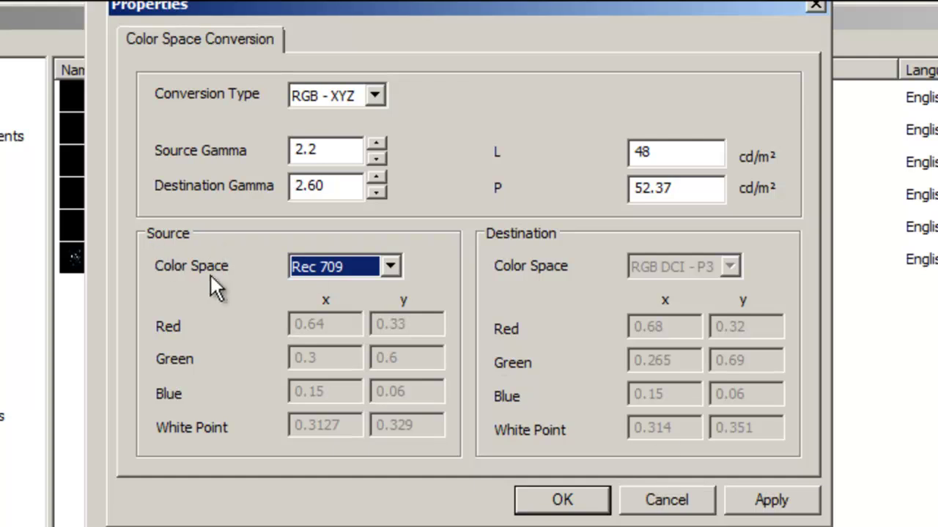
left_click(764, 500)
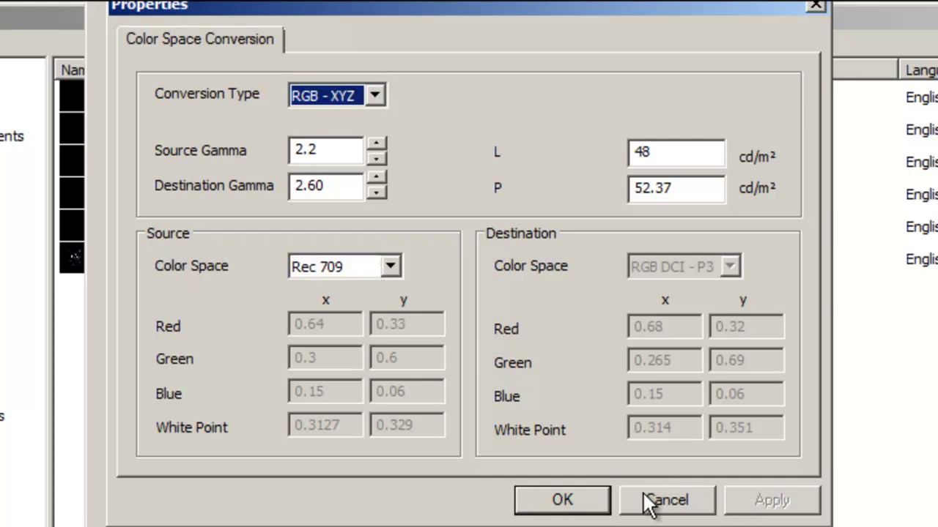
left_click(562, 499)
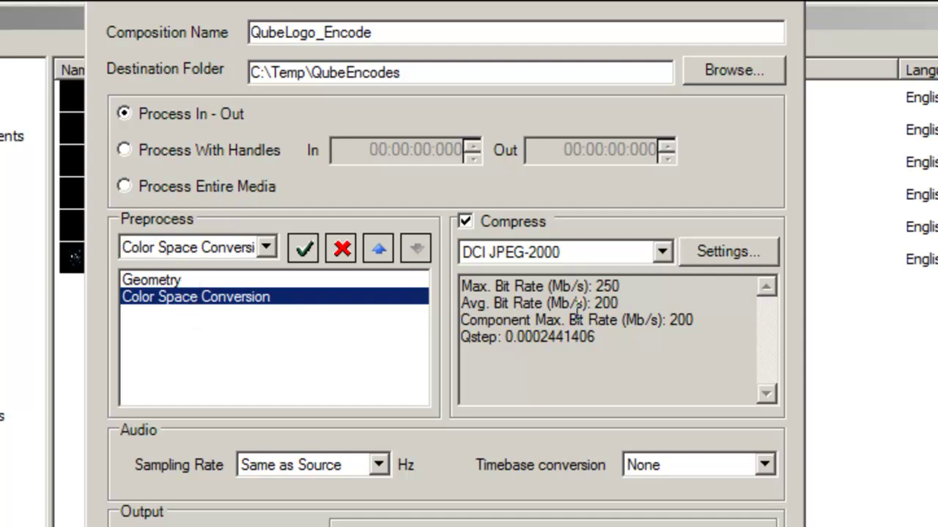
Keep the default JPEG-2000 bit rates and encode QubeLogo_Encoded into C:\Temp\QubeEncodes
left_click(721, 245)
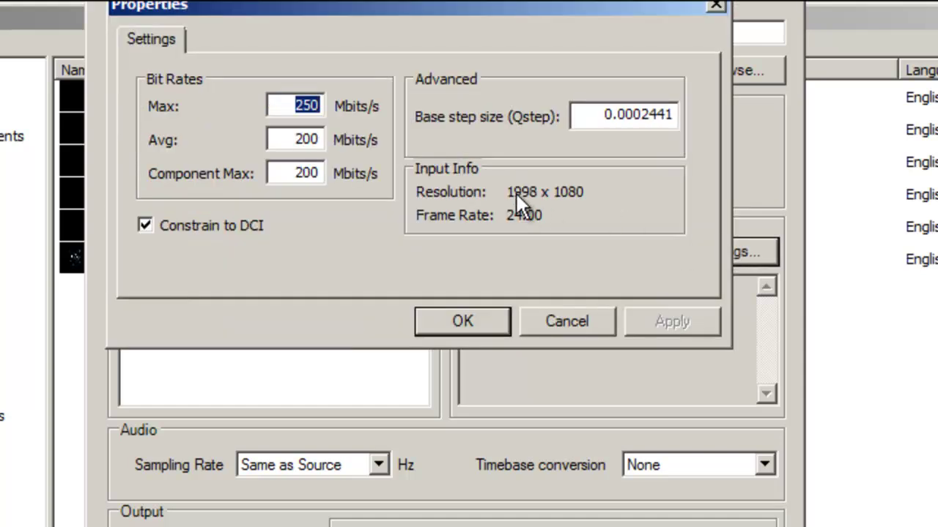
left_click(464, 320)
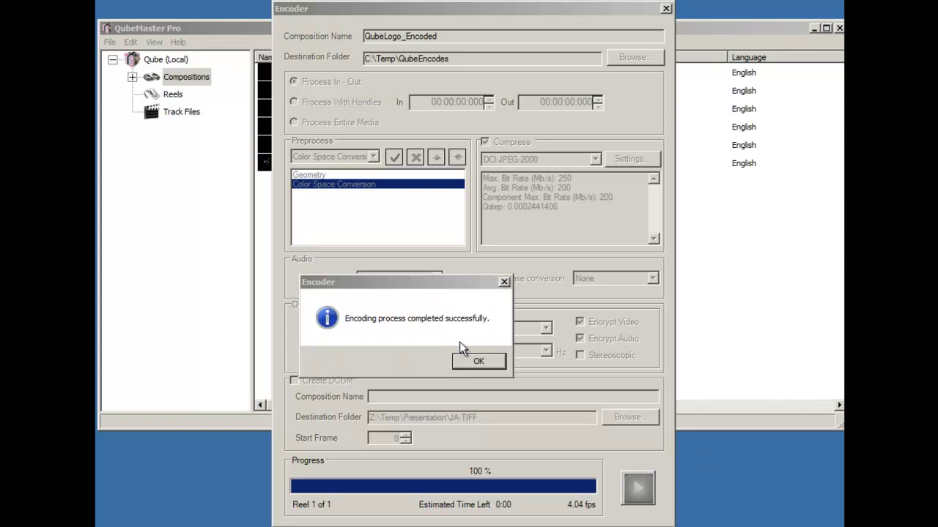
After encoding completes, open the properties of QubeLogo_Encoded-reel-1
left_click(474, 361)
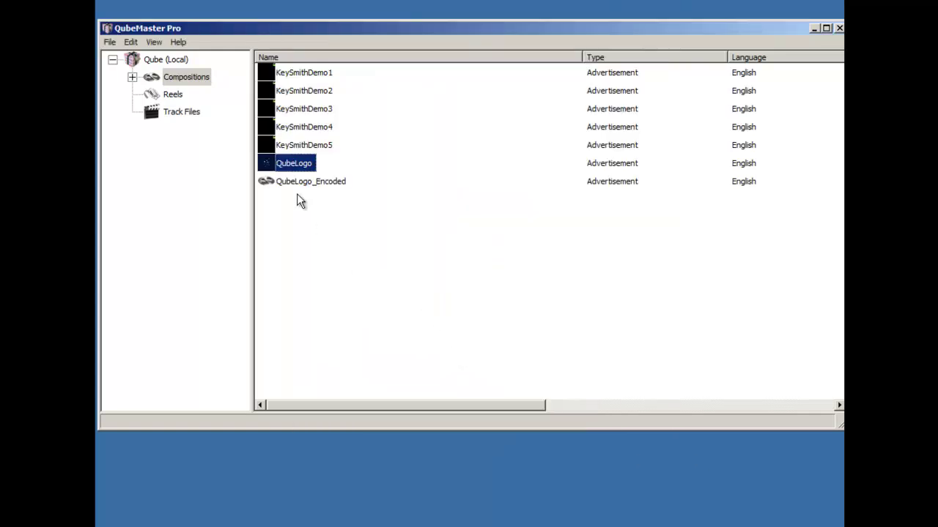
left_click(269, 183)
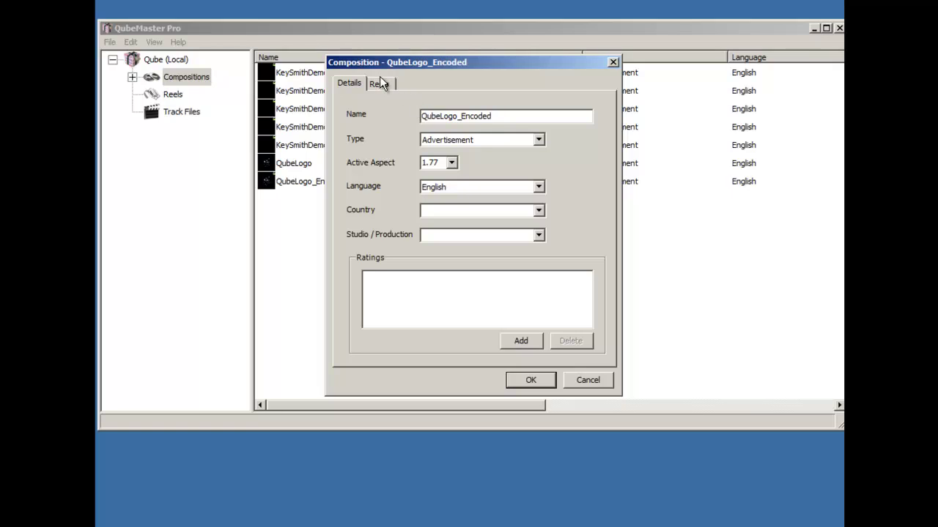
left_click(379, 84)
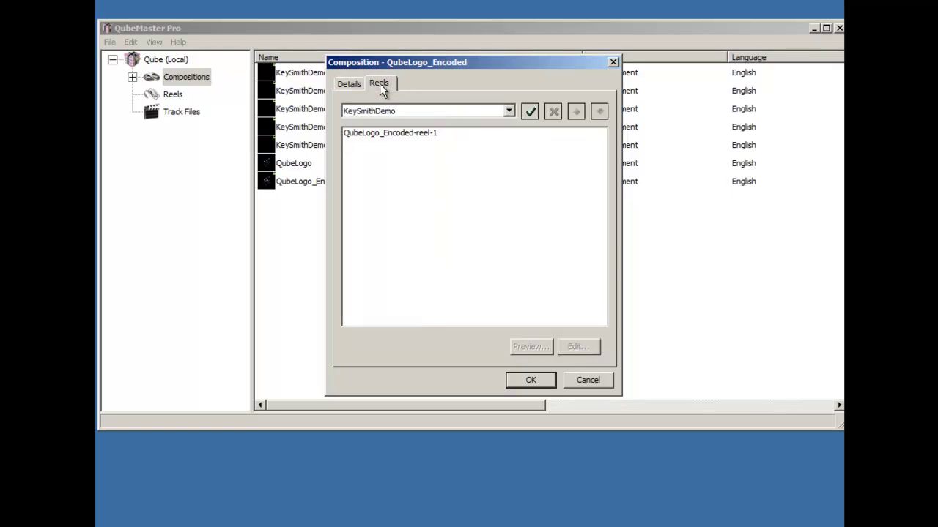
left_click(424, 135)
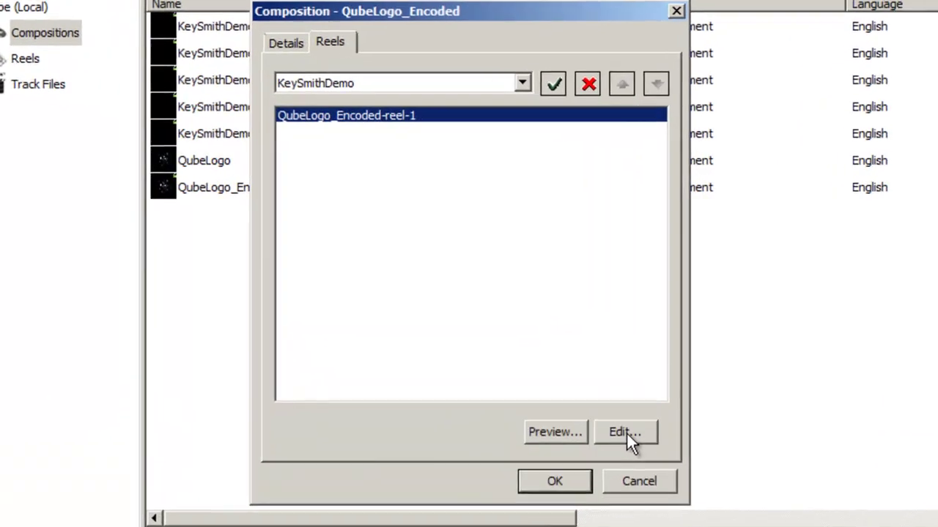
left_click(578, 347)
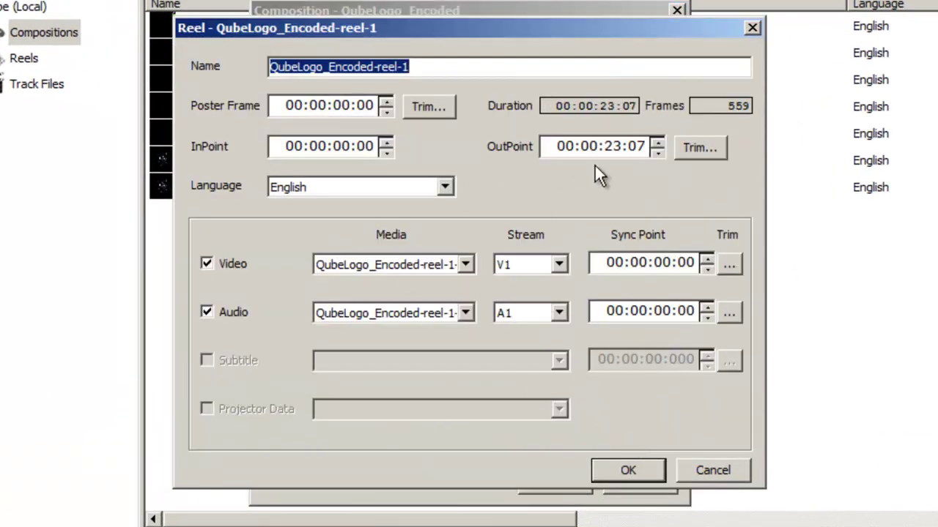
Preview the 00:00:23:07 reel in the trim player, then close all dialogs
left_click(692, 144)
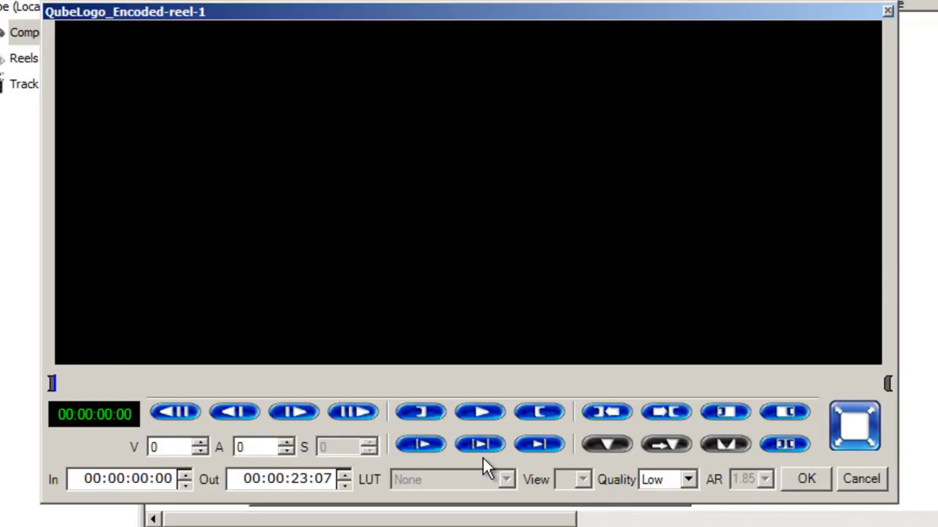
left_click(53, 384)
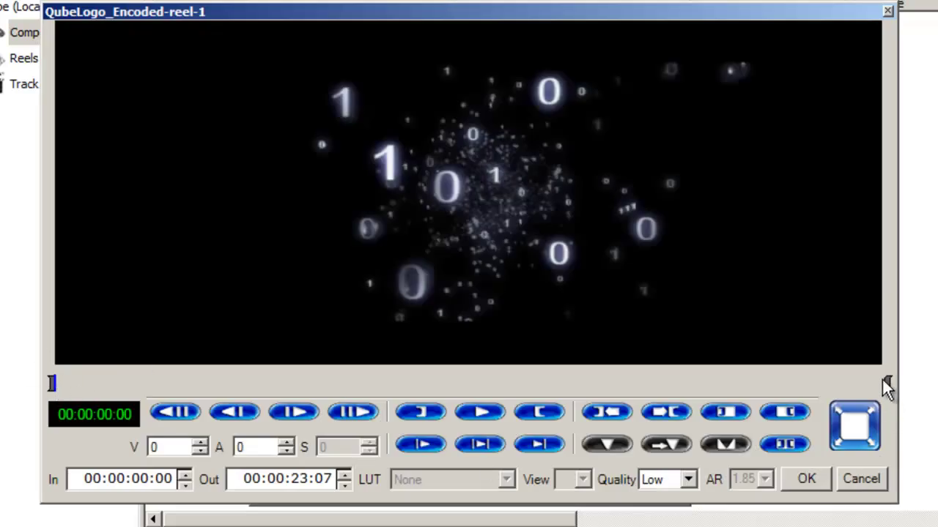
left_click(807, 481)
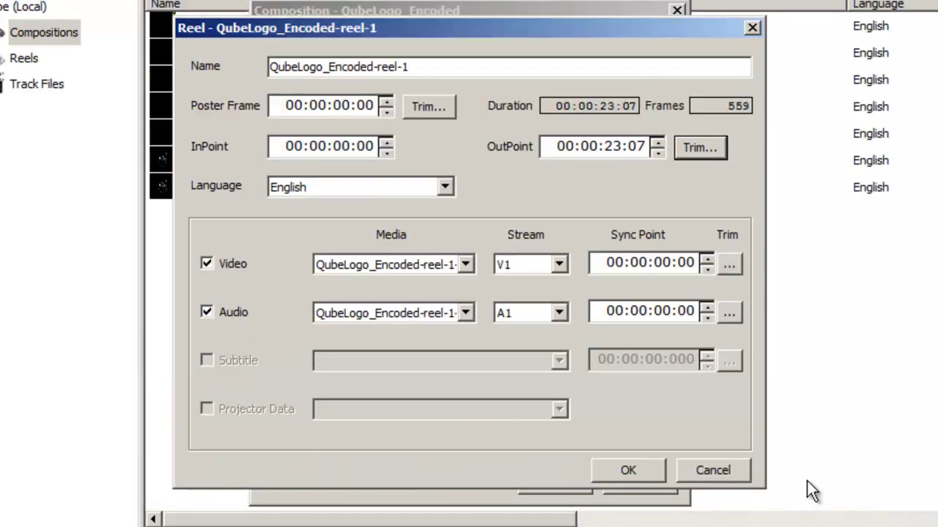
left_click(627, 474)
left_click(554, 482)
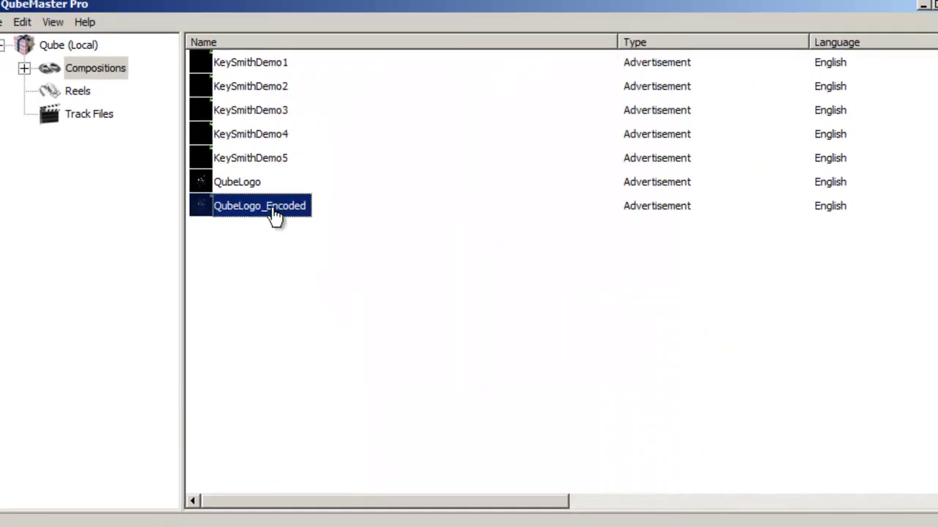
Set the QubeLogo_Encoded composition's active aspect ratio to 1.85
double_click(271, 207)
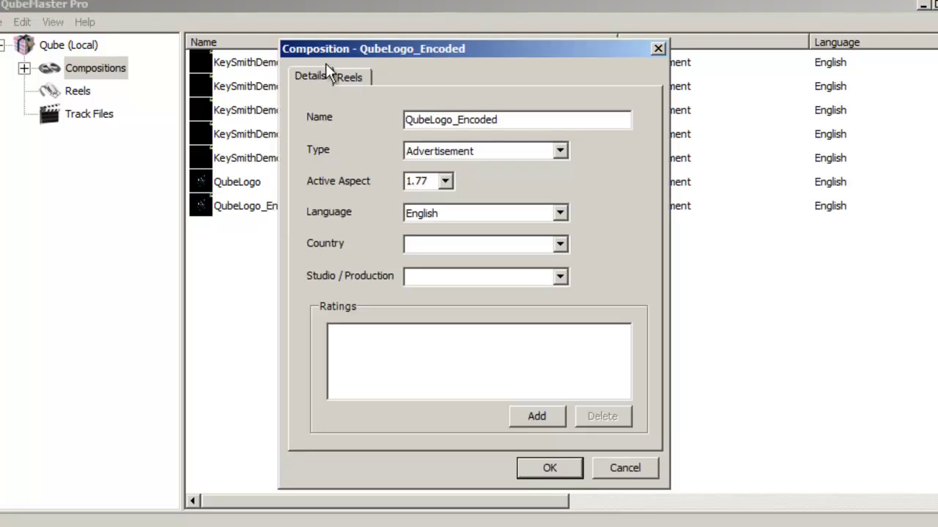
left_click(445, 181)
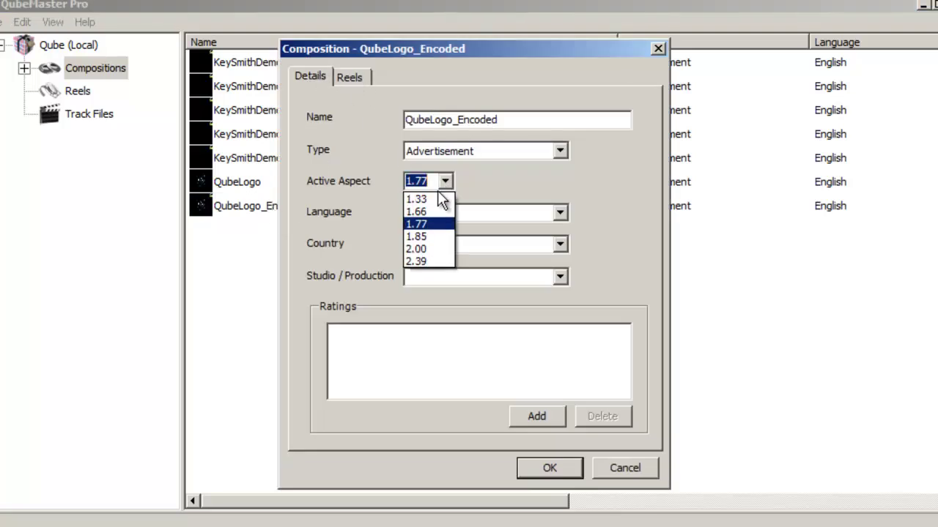
left_click(429, 235)
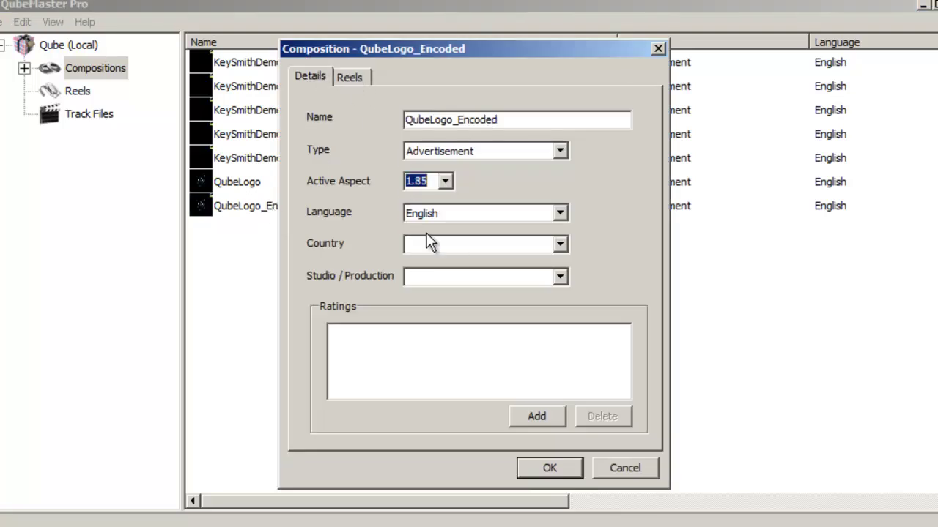
Leave country, studio and rating unset and close the composition details
left_click(557, 244)
mouse_move(558, 309)
left_mouse_down()
mouse_move(558, 498)
mouse_move(555, 308)
left_mouse_up()
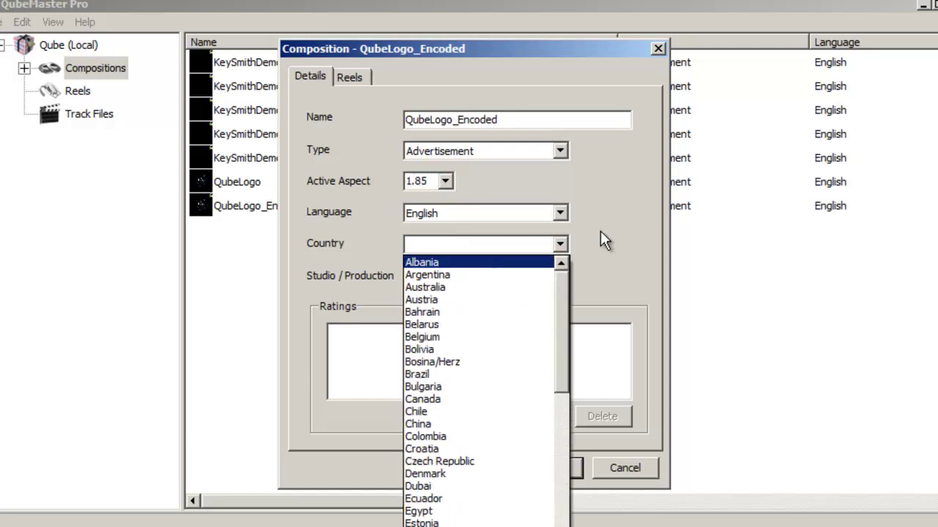
left_click(556, 245)
left_click(560, 279)
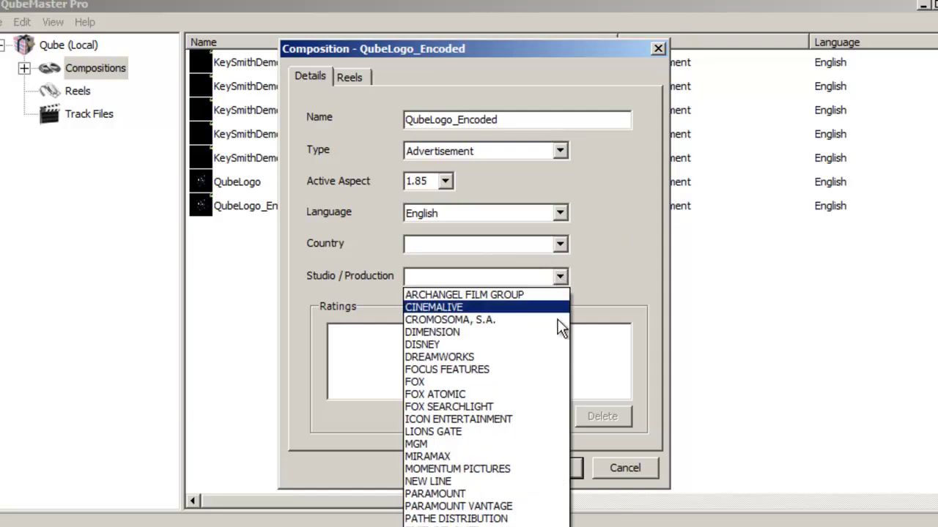
left_click(600, 247)
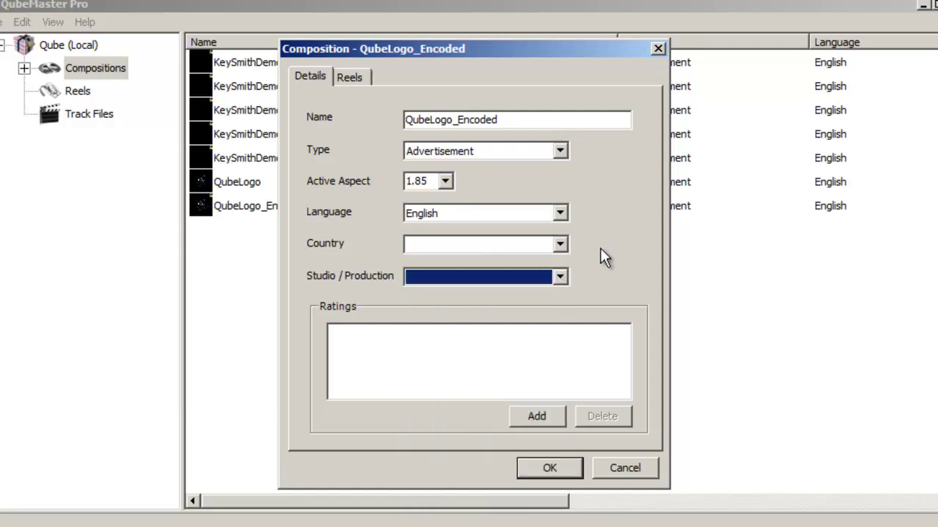
left_click(521, 415)
left_click(509, 344)
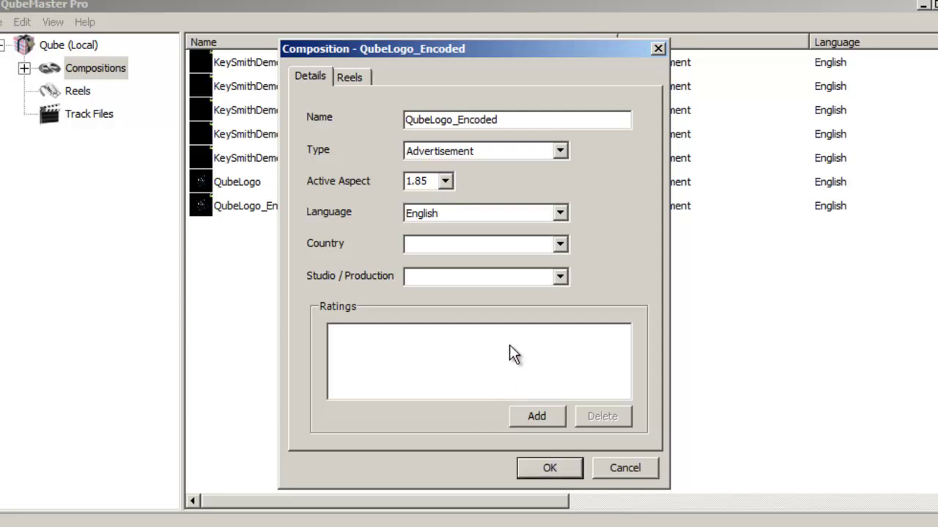
left_click(553, 469)
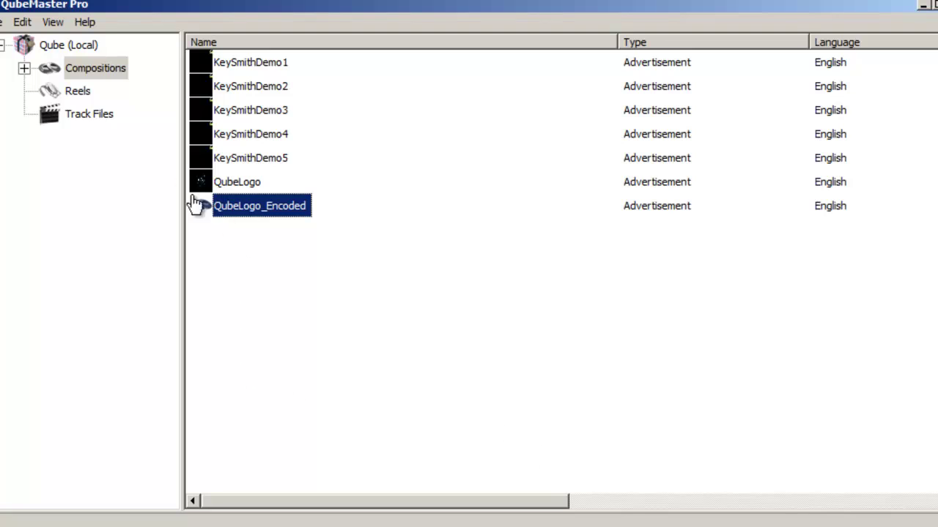
Start packaging QubeLogo_Encoded, choosing the desktop PKG folder and the name Demo
right_click(233, 210)
left_click(305, 318)
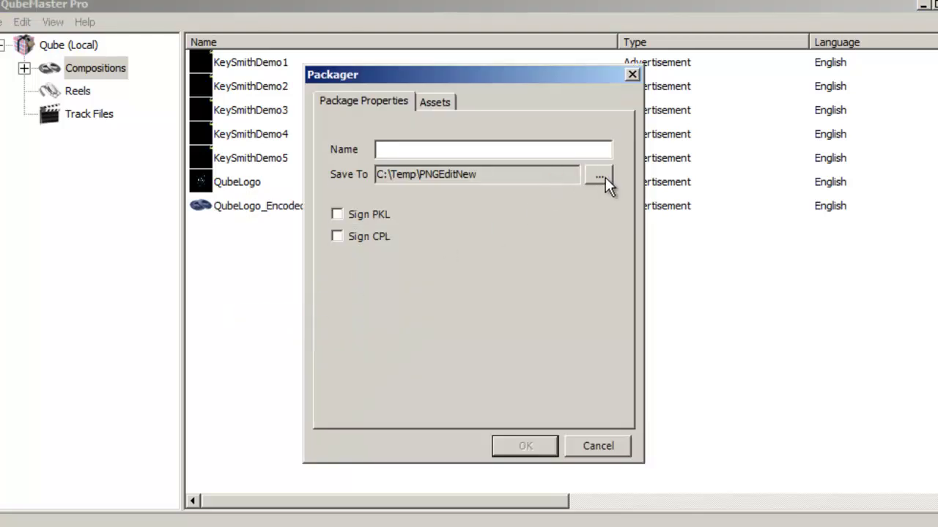
left_click(600, 176)
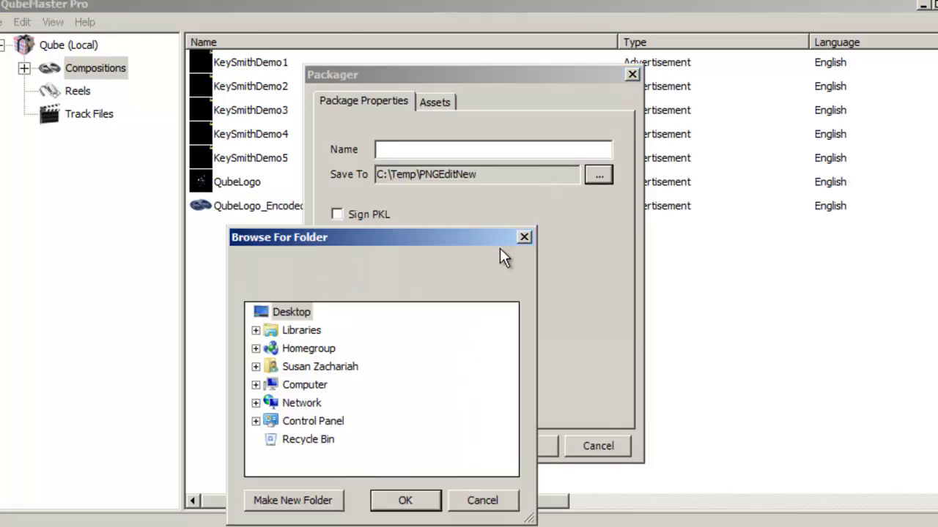
left_click(304, 384)
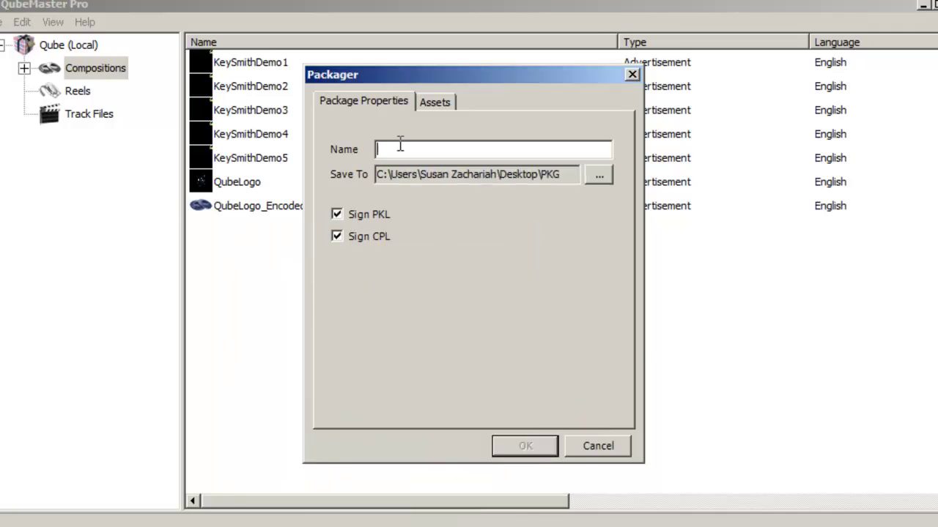
type("Demo")
Review the package's reel 1 assets, then build the signed Demo package
left_click(433, 101)
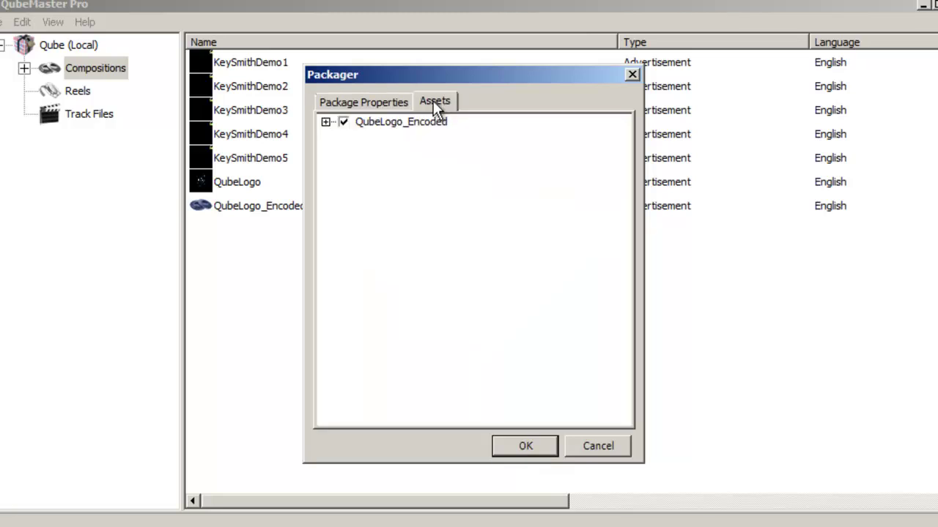
left_click(325, 123)
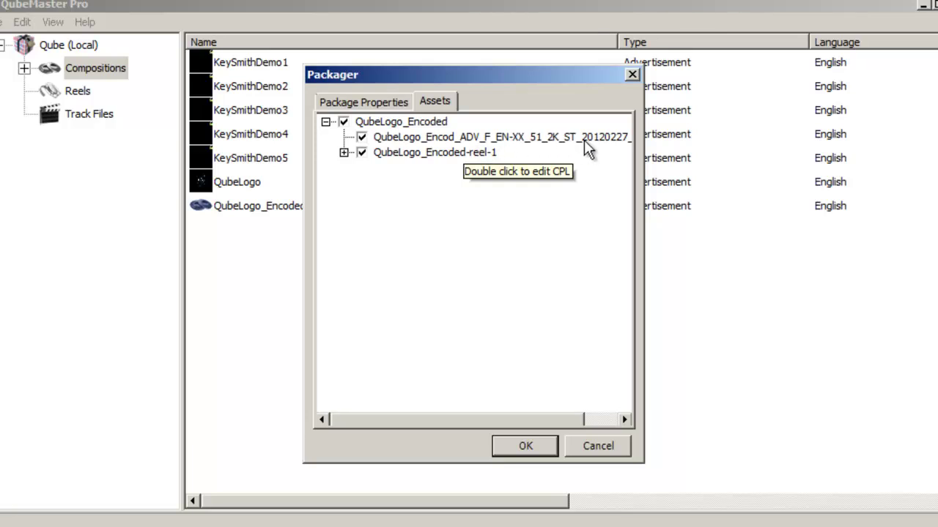
left_click(344, 152)
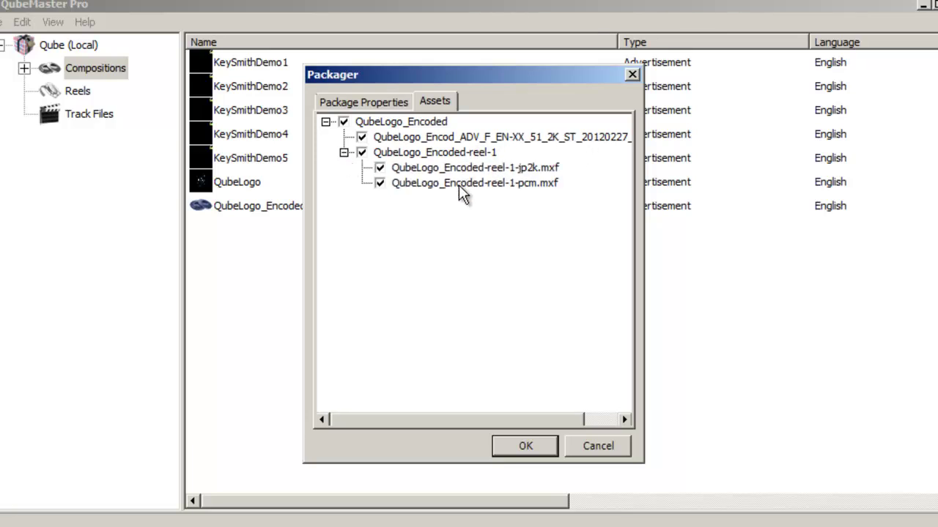
left_click(343, 153)
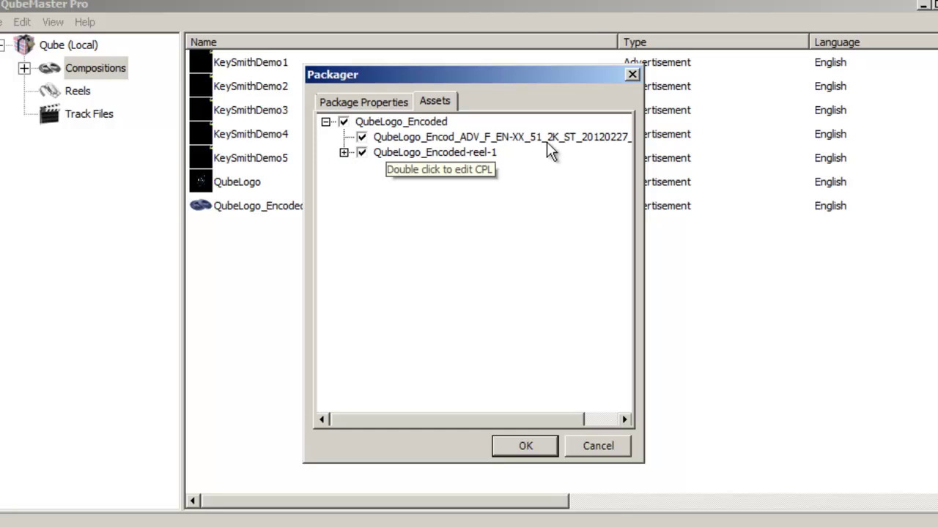
double_click(580, 137)
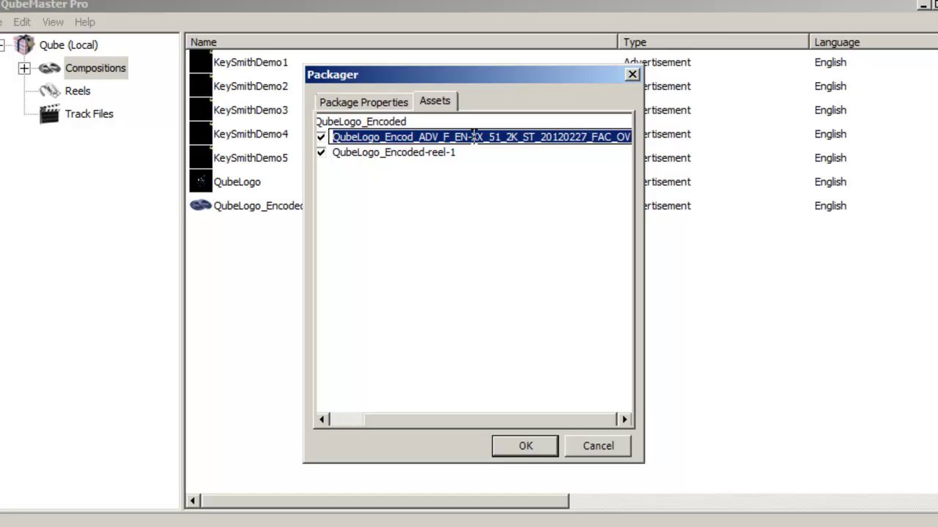
left_click(342, 101)
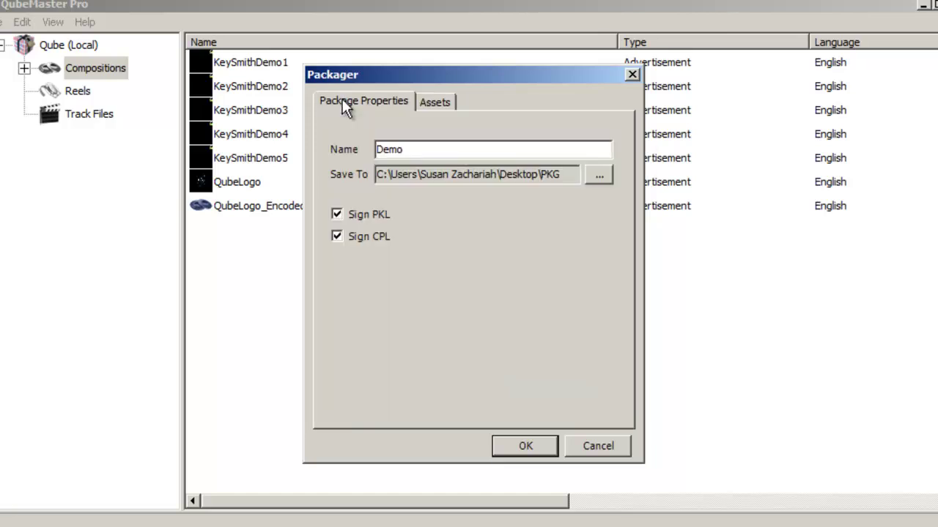
left_click(525, 446)
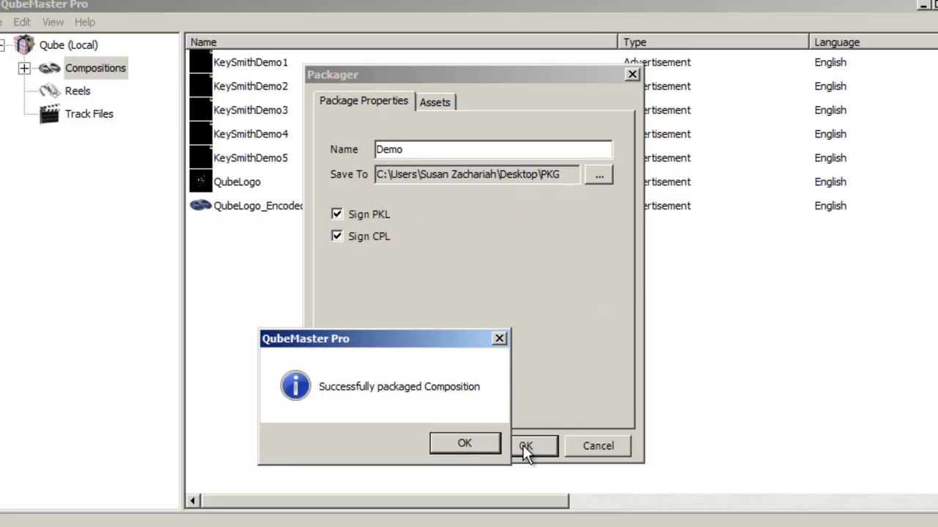
left_click(465, 443)
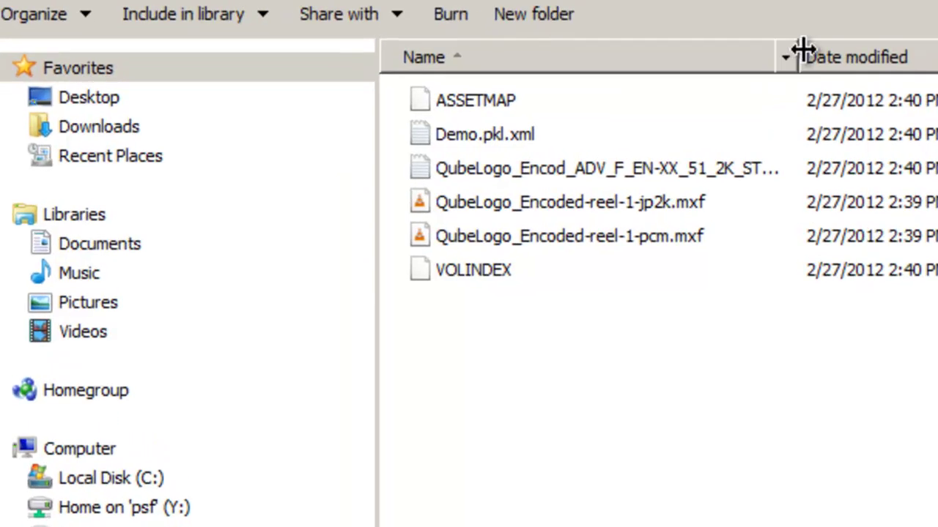
Widen the Name column in the PKG folder so the full Demo package file names are visible
left_click_drag(800, 50, 936, 51)
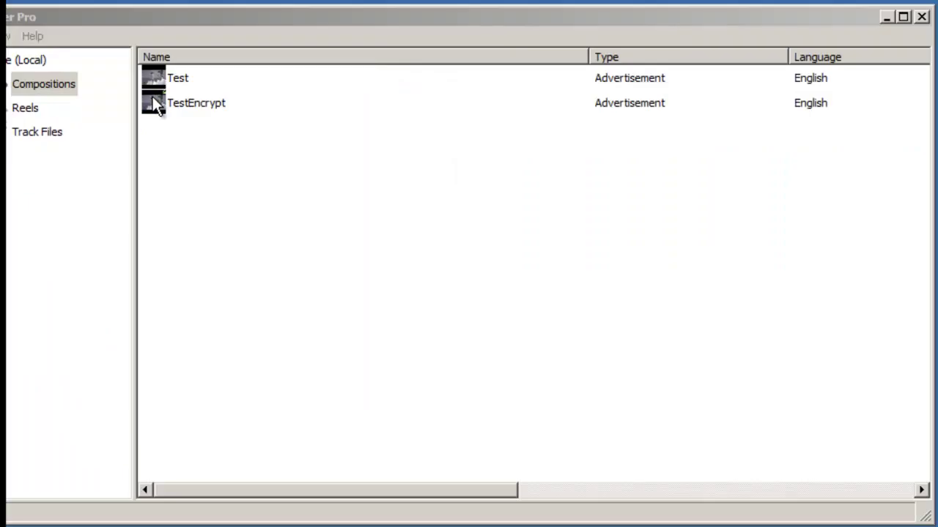
Start KDM generation for TestEncrypt with receiver certificate QCPD-00243-11-08 (SHA1)
left_click(154, 101)
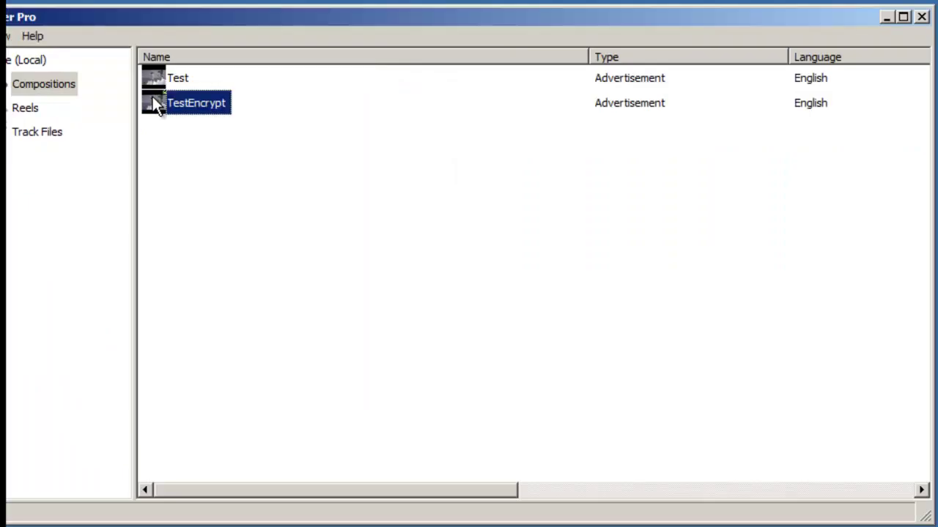
right_click(153, 102)
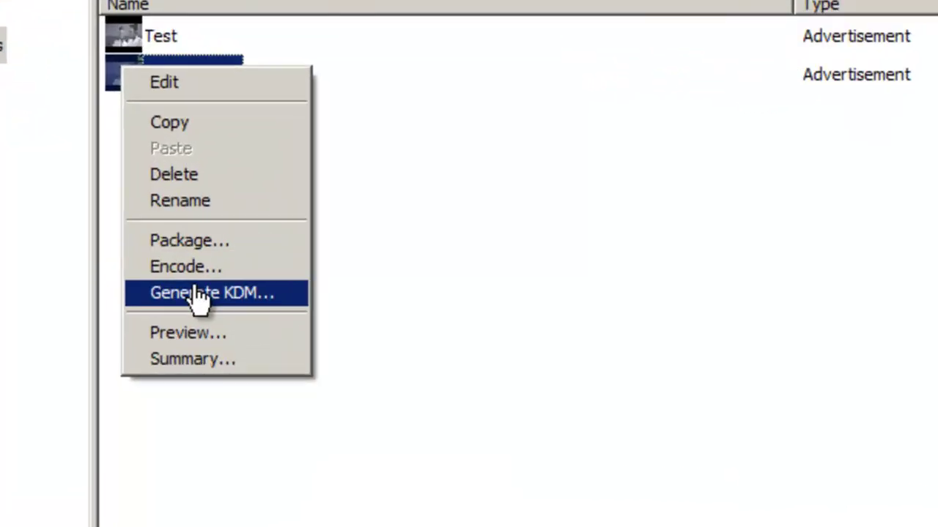
left_click(196, 293)
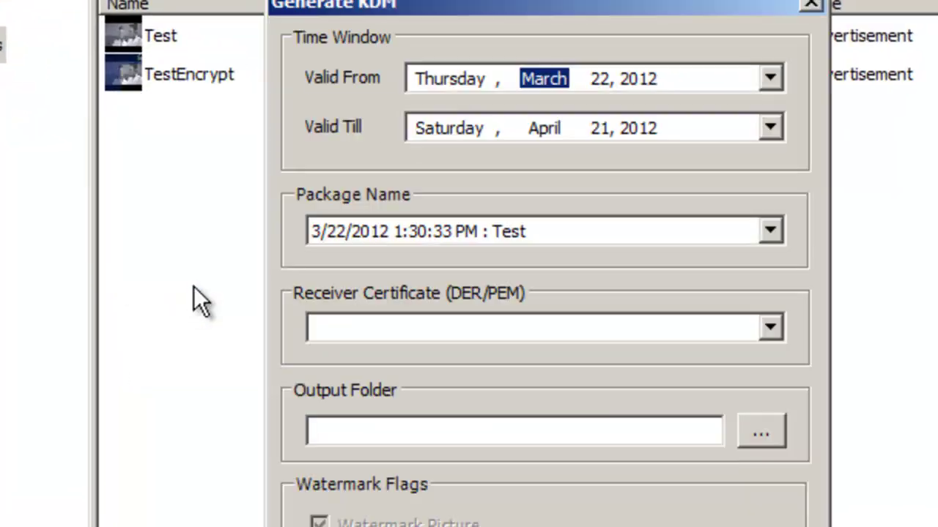
left_click(770, 326)
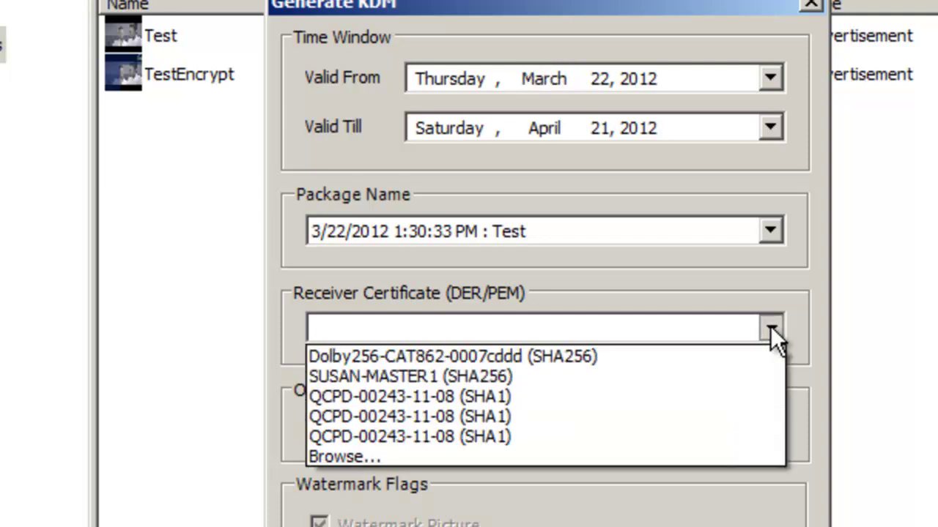
left_click(708, 433)
Set the KDM output folder to C:\3KDMs
left_click(752, 433)
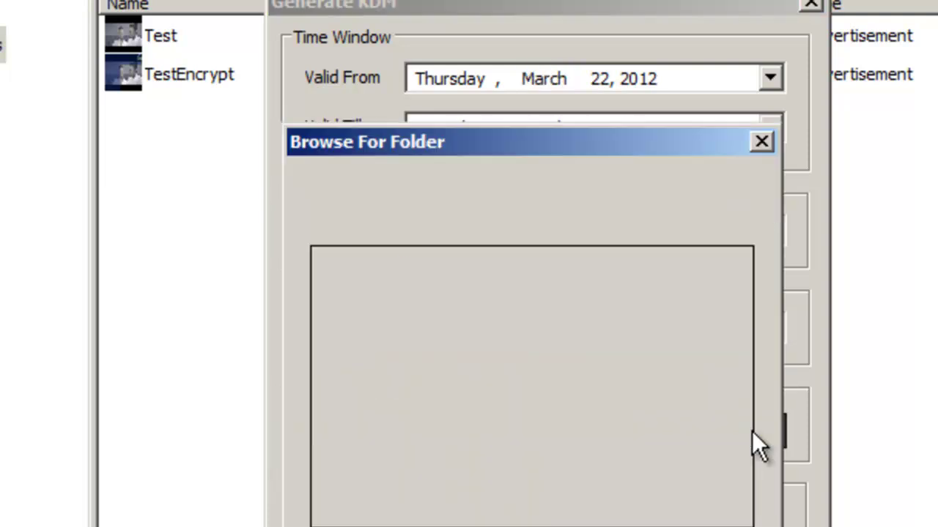
double_click(386, 381)
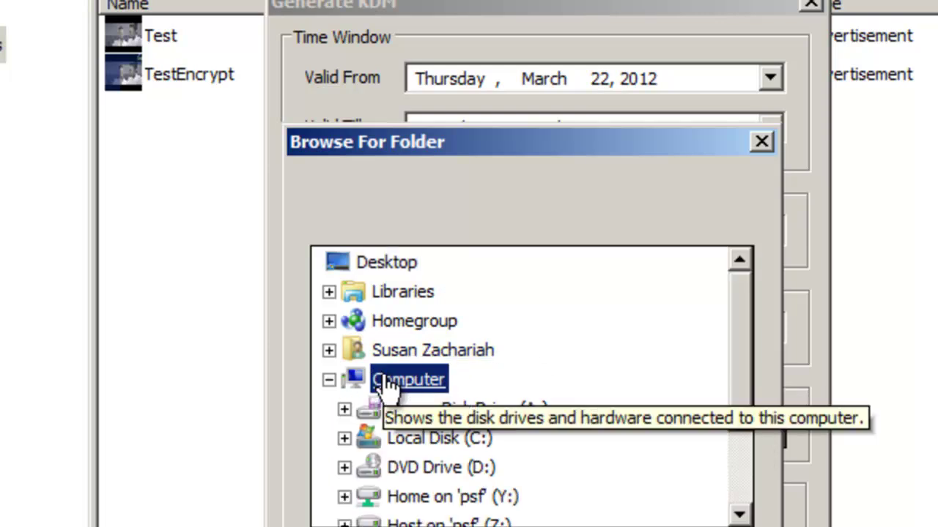
double_click(396, 440)
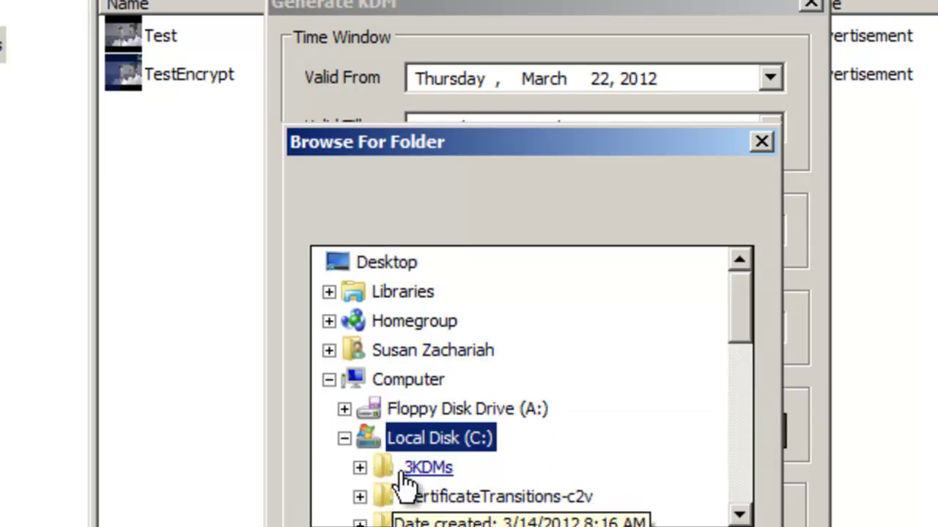
double_click(406, 473)
left_click(563, 526)
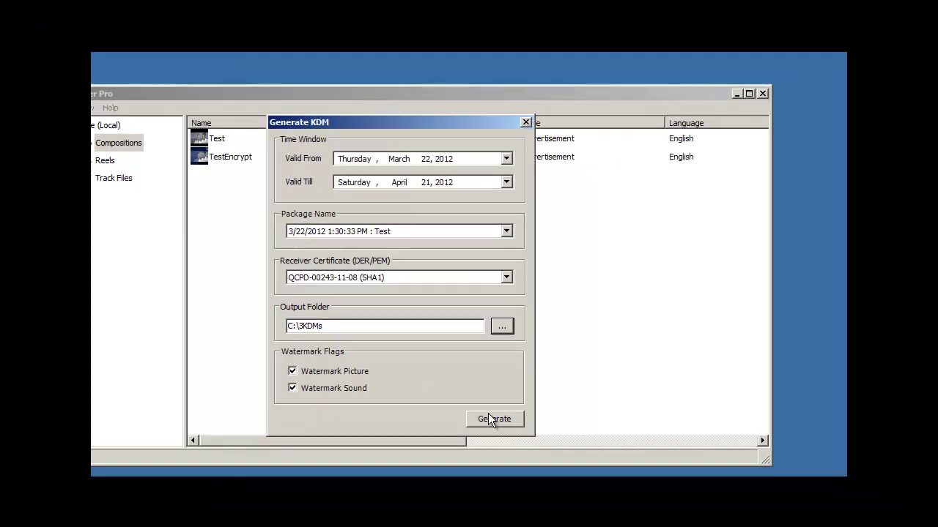